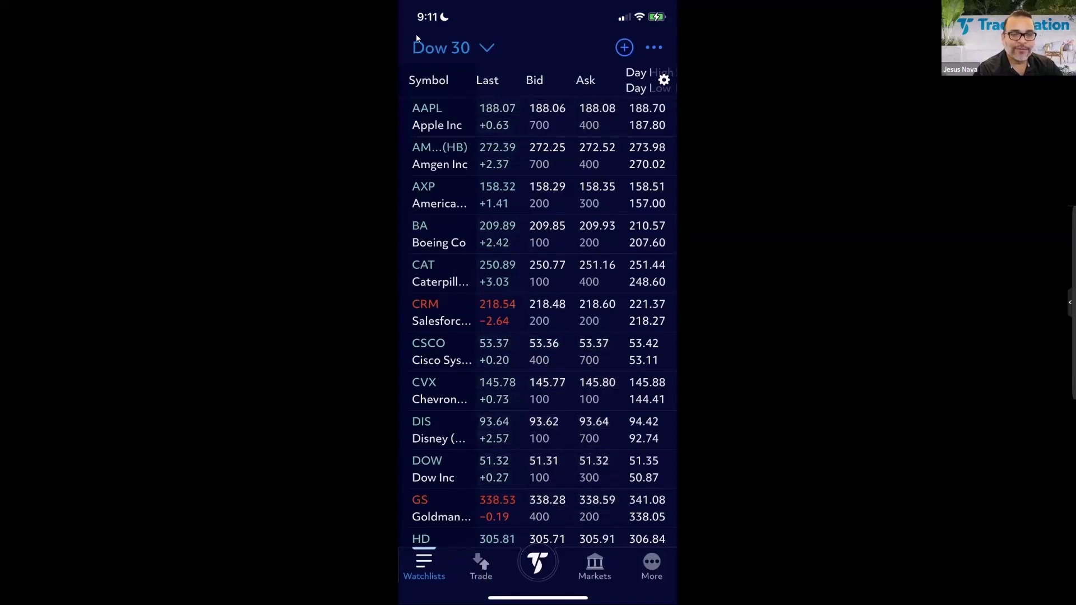
# Switch from the Dow 30 list to the My Quotes watchlist and look at its watchlist and column options
pyautogui.click(463, 50)
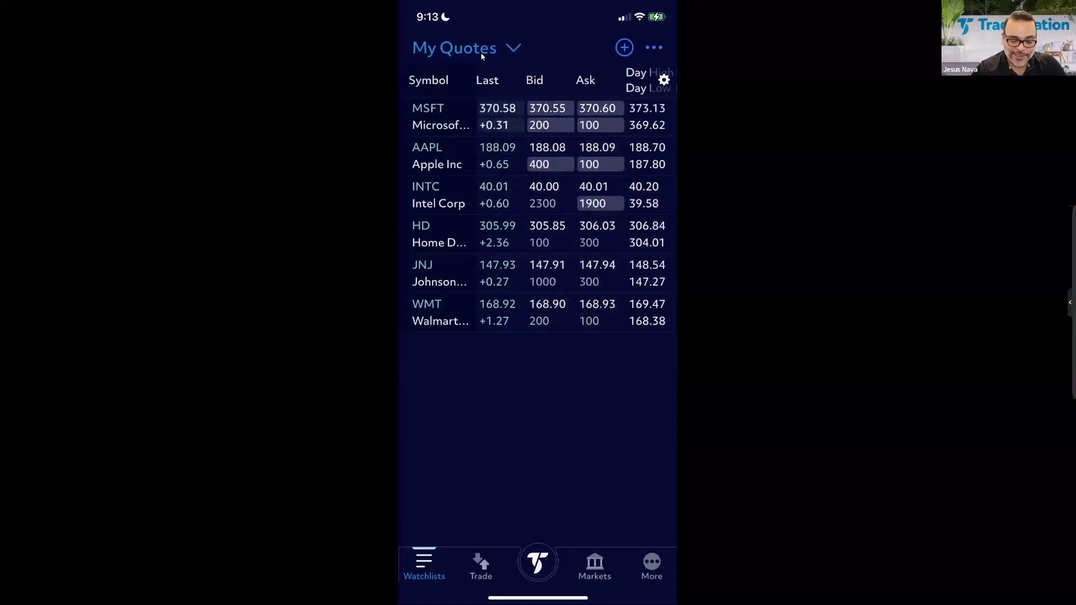
pyautogui.click(481, 54)
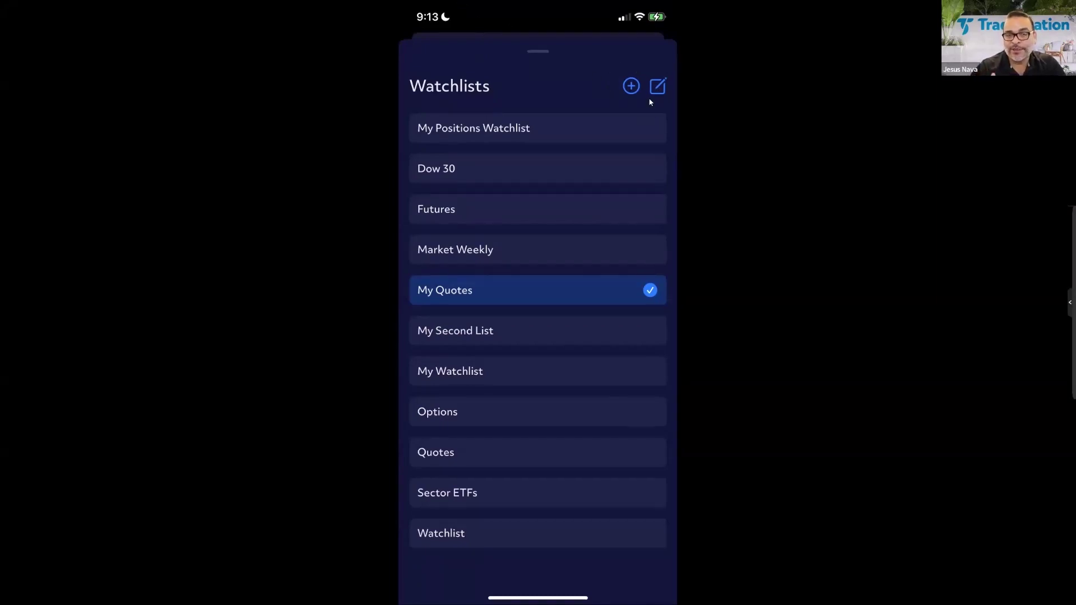
pyautogui.click(631, 86)
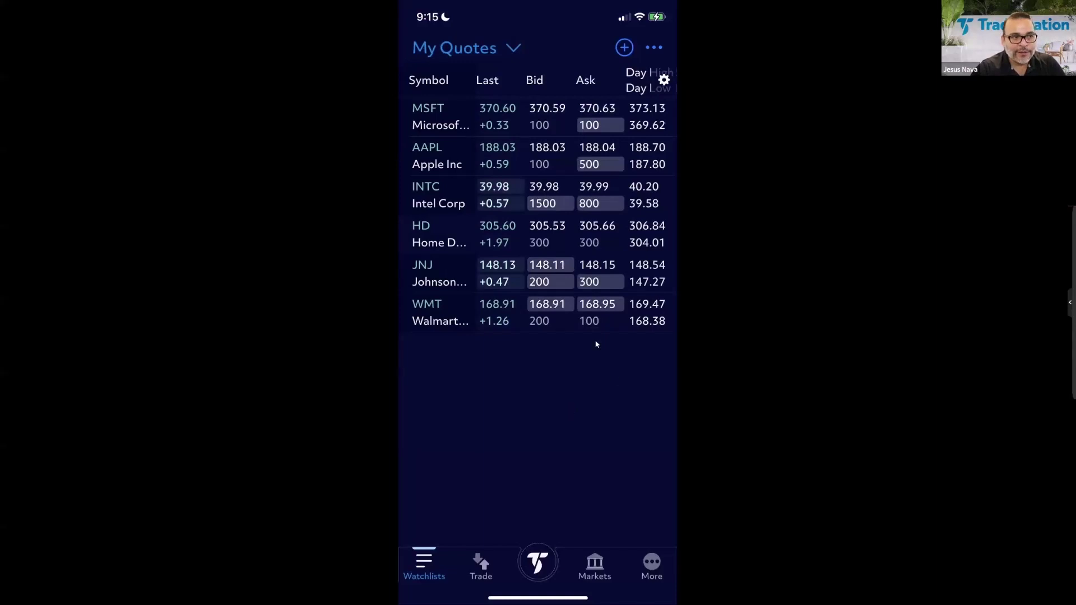
pyautogui.click(664, 80)
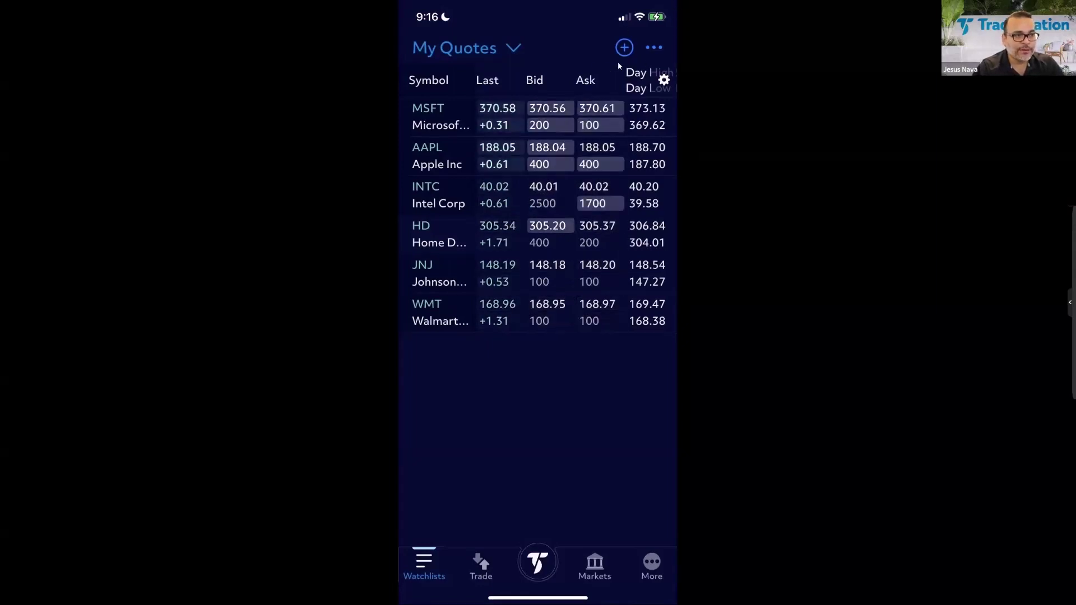
# Search for symbols to add and put VZ (Verizon Communications) and VZIO (Vizio) in the My Quotes watchlist
pyautogui.click(625, 44)
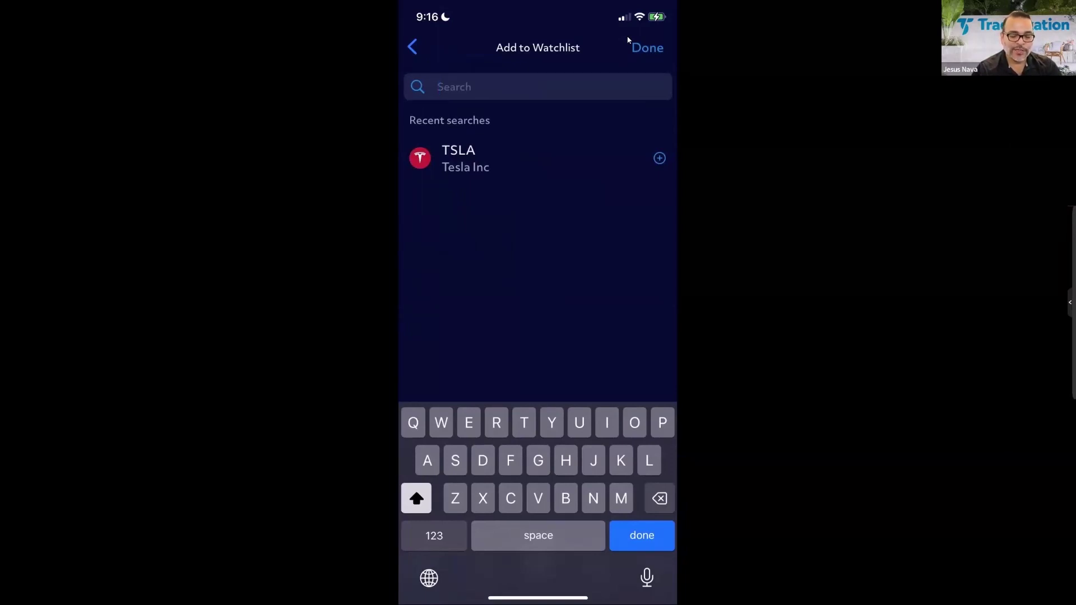
pyautogui.write('JNJ')
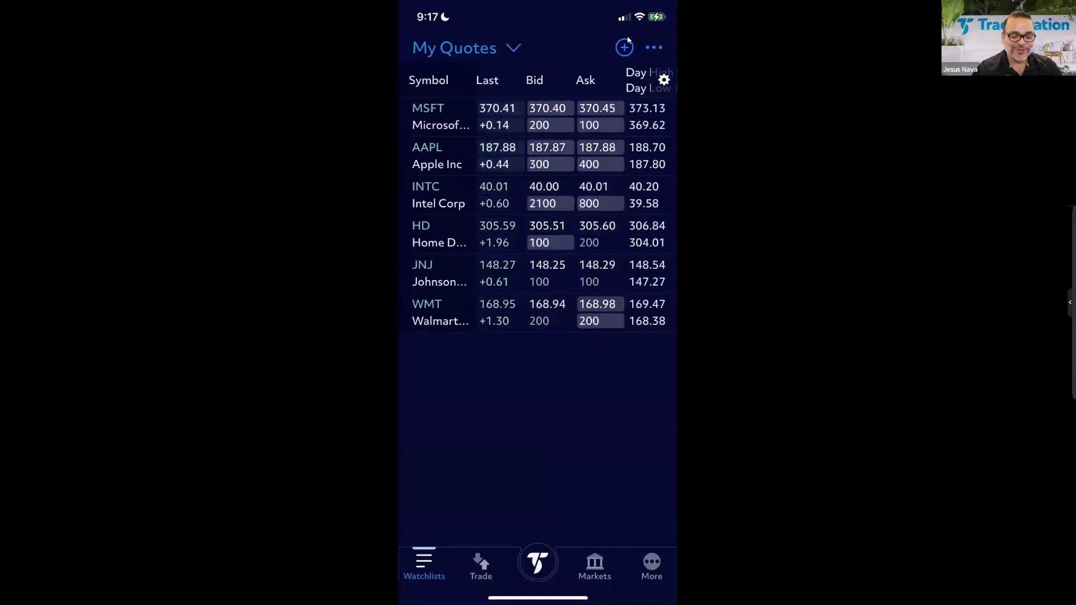
pyautogui.click(624, 46)
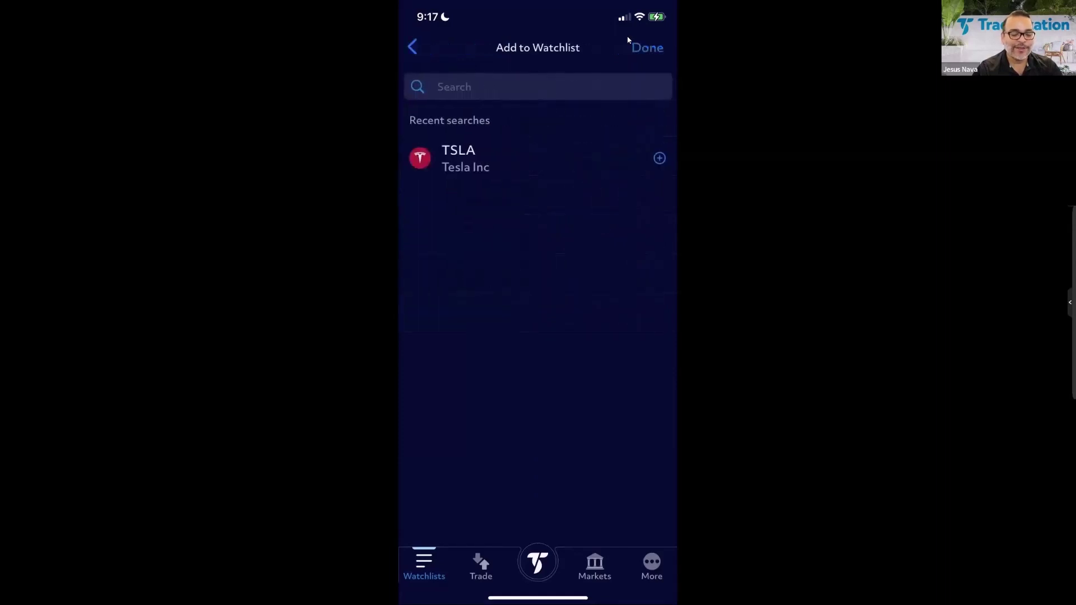
pyautogui.write('VZ')
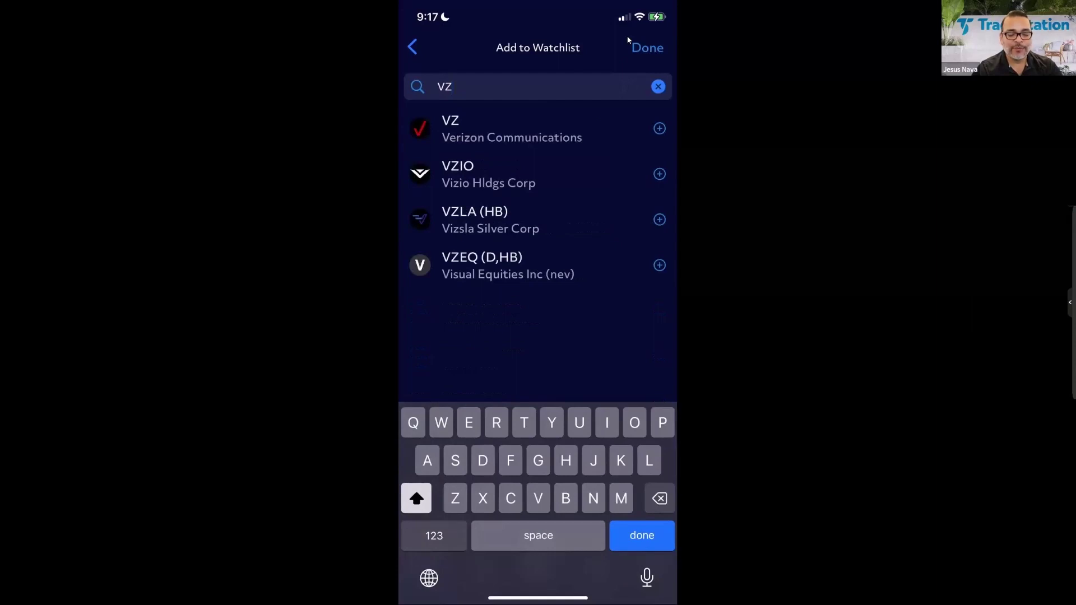
pyautogui.click(660, 128)
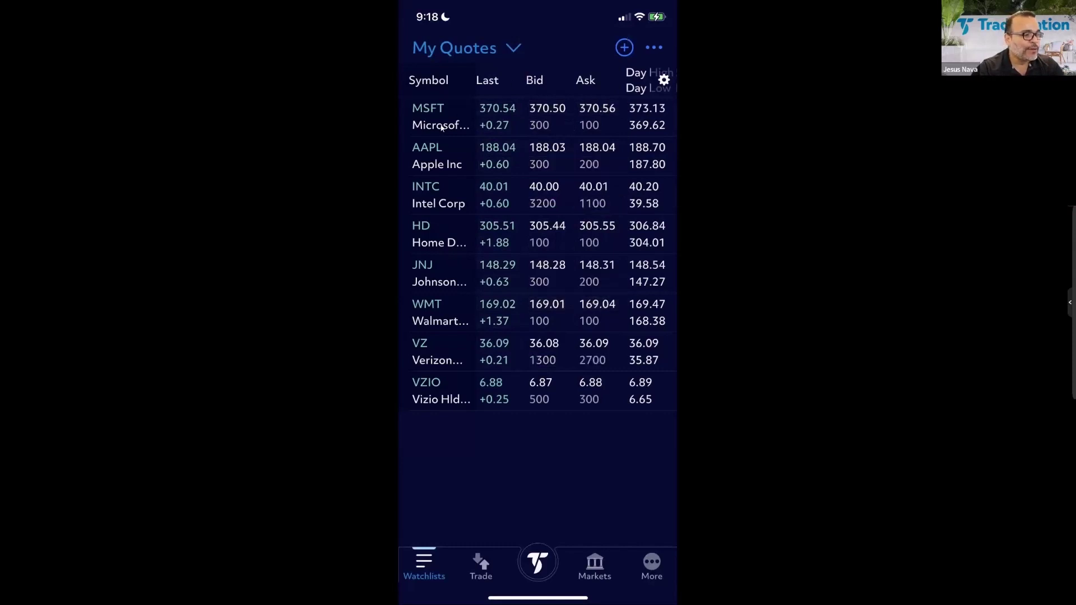
# Look at the symbol search for trading and open VZ from the My Quotes watchlist
pyautogui.click(423, 344)
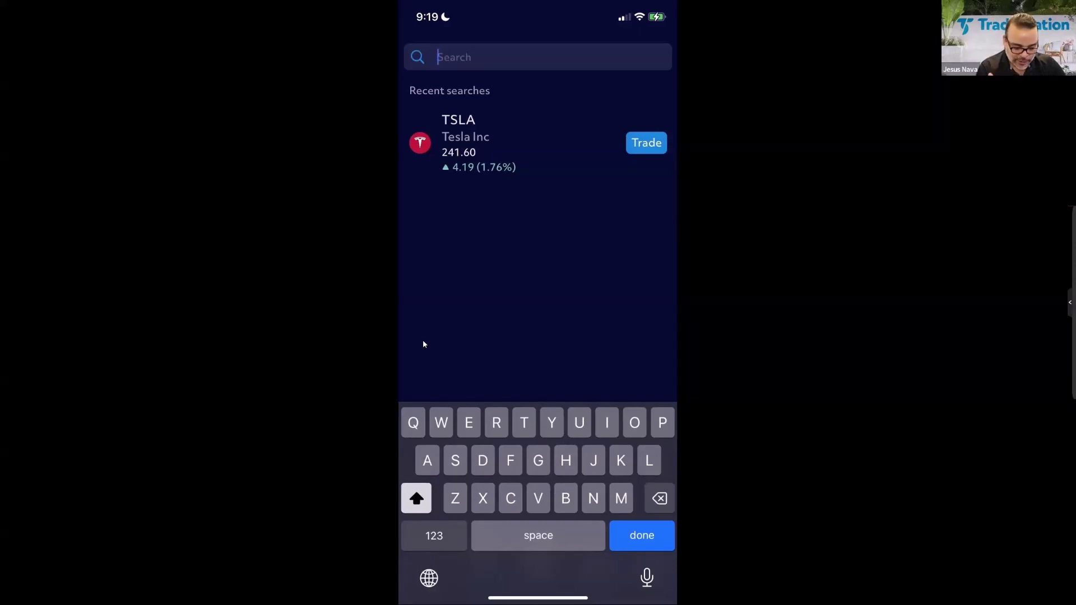
pyautogui.press('Return')
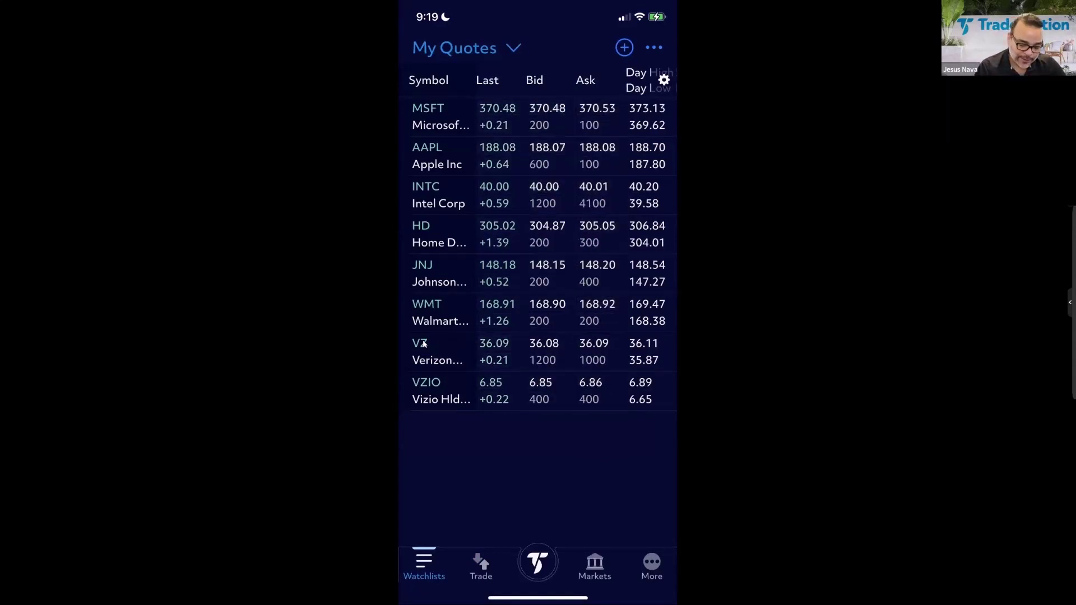
pyautogui.click(424, 343)
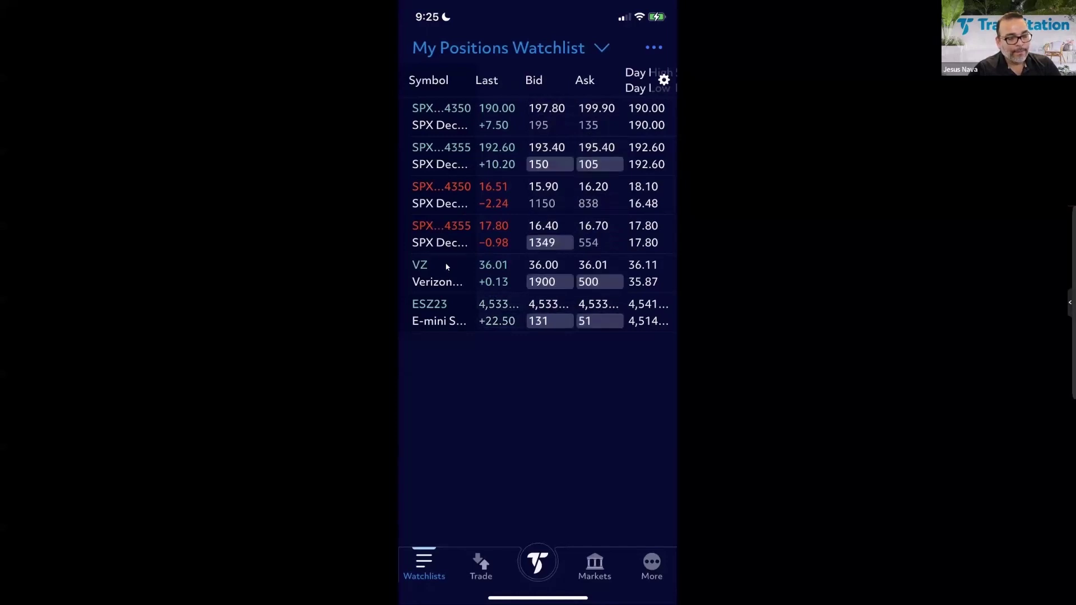
# Look through the columns of My Positions Watchlist and open the Verizon position's details from the positions of all accounts
pyautogui.hscroll(10, 447, 267)
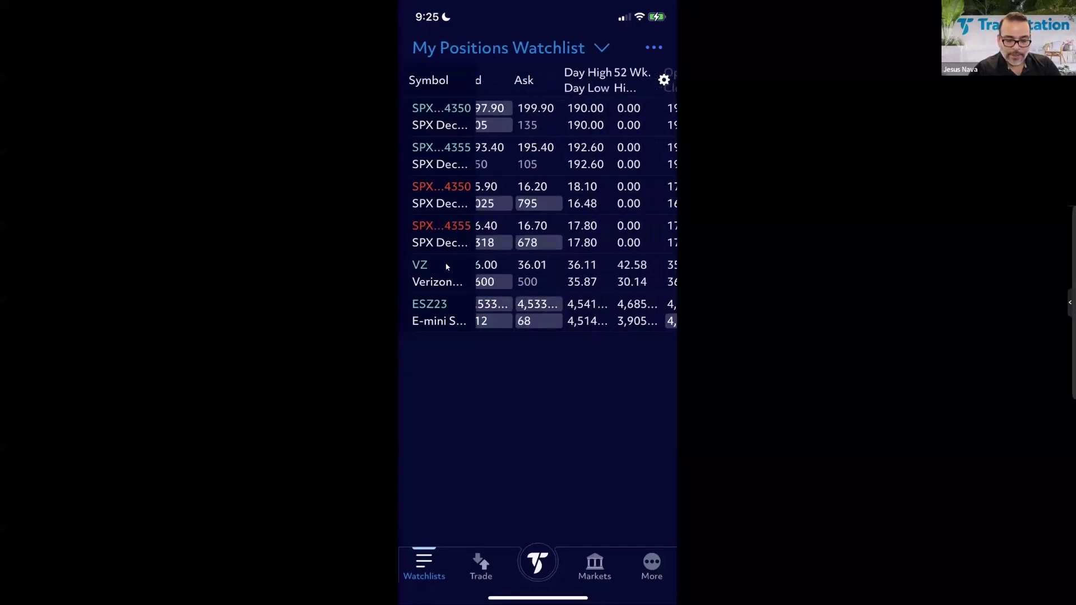
pyautogui.hscroll(-10, 447, 267)
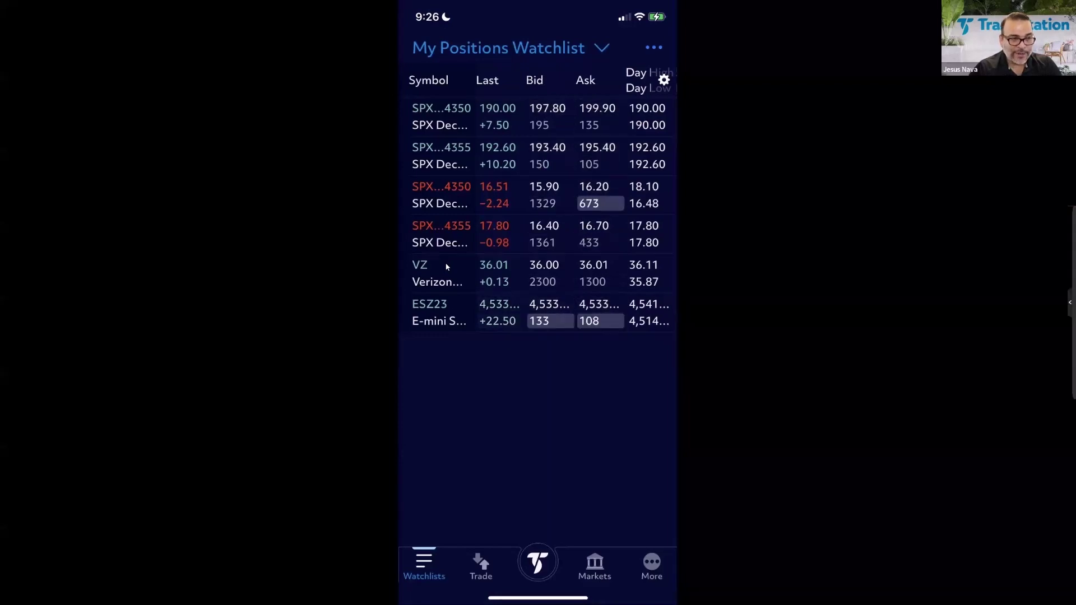
pyautogui.click(543, 539)
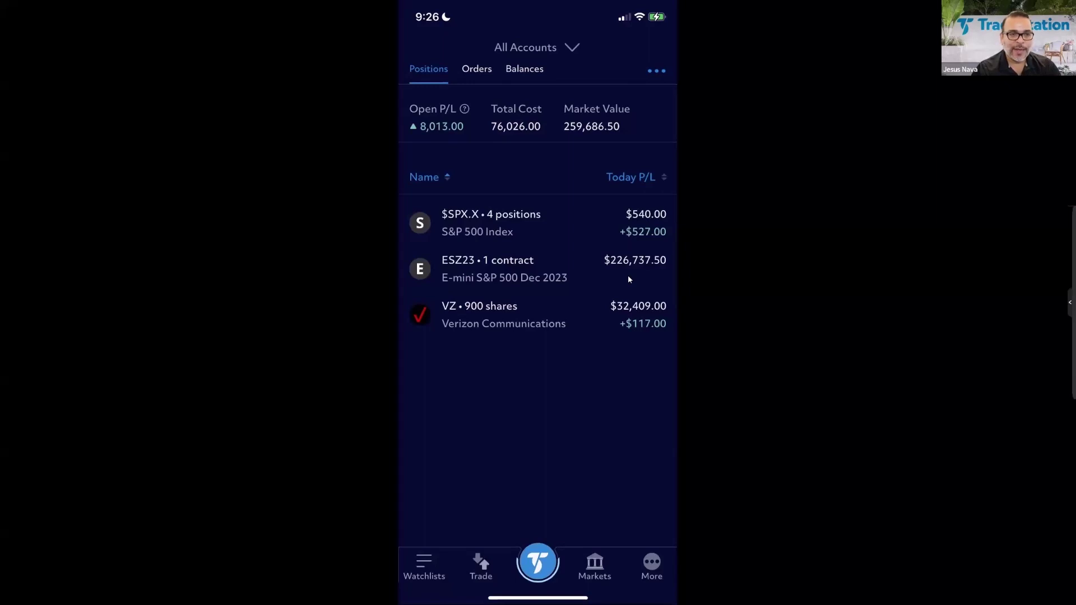
pyautogui.click(504, 324)
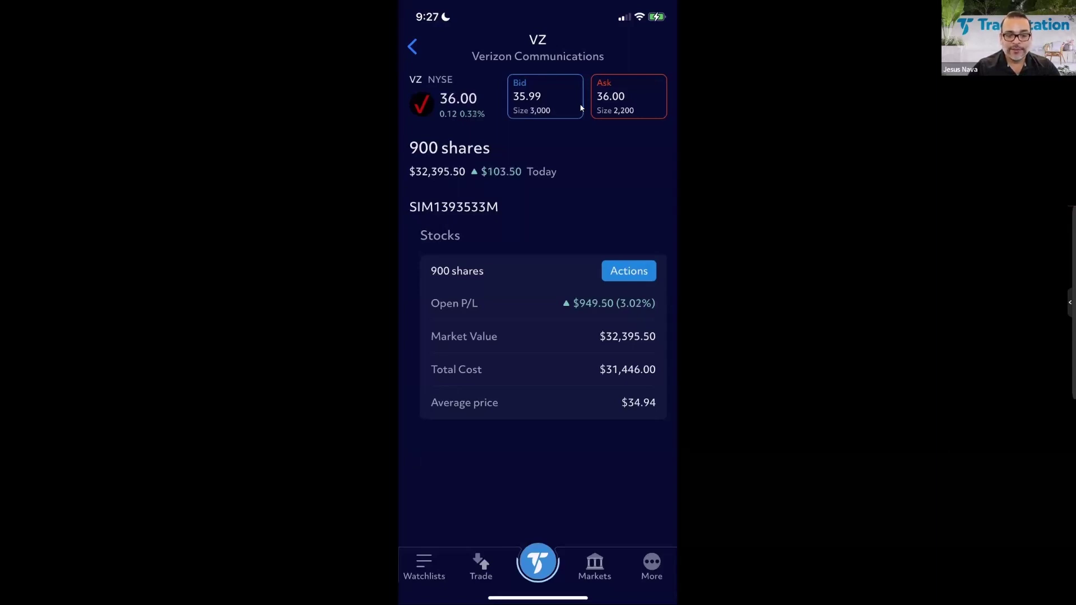
# Examine the VZ bid and ask quotes and show the actions available for the stock position
pyautogui.click(581, 108)
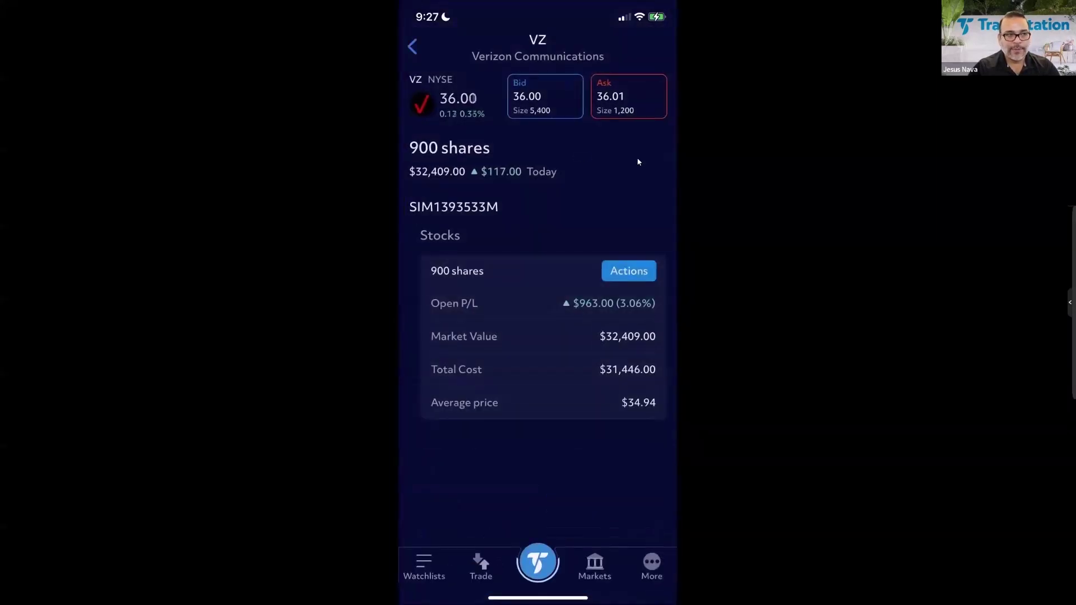
pyautogui.click(653, 91)
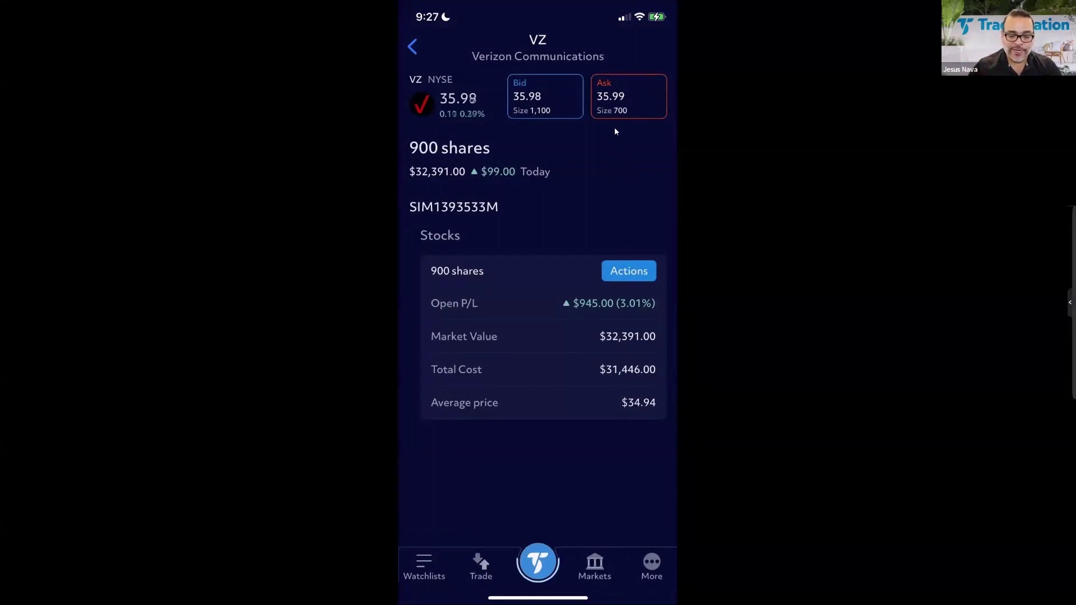
pyautogui.click(631, 281)
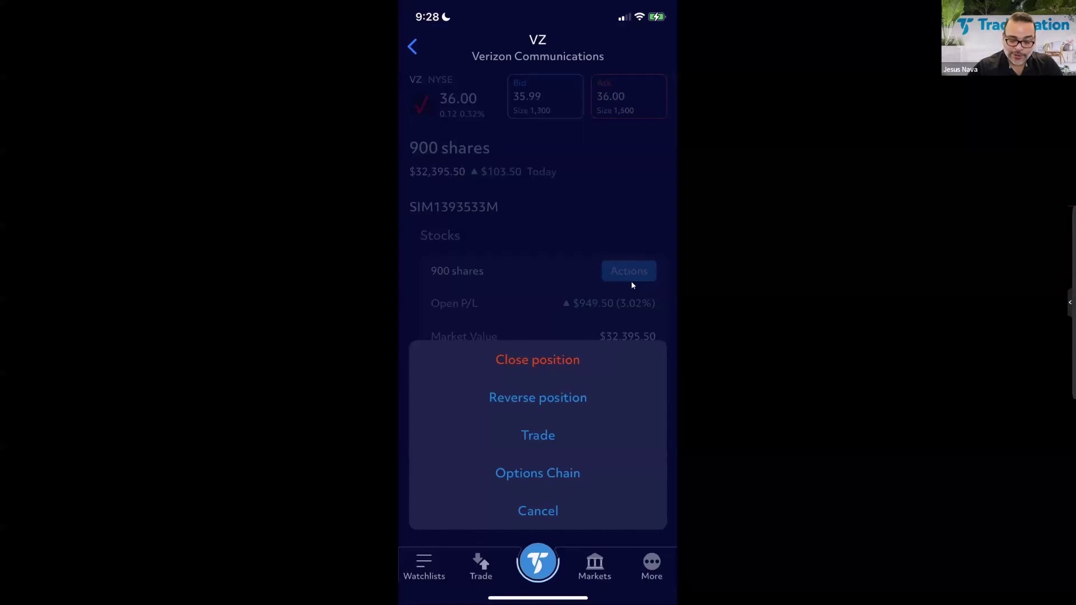
pyautogui.click(631, 280)
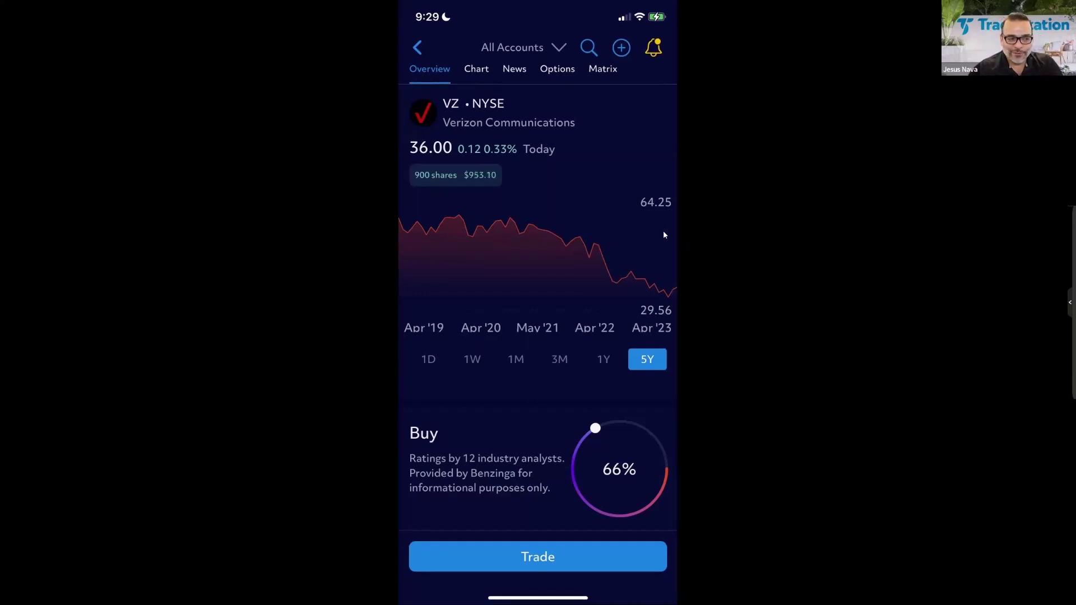
# Examine the VZ overview, including the analyst rating, earnings calendar, key stats, price ranges and company description
pyautogui.scroll(-5, 664, 235)
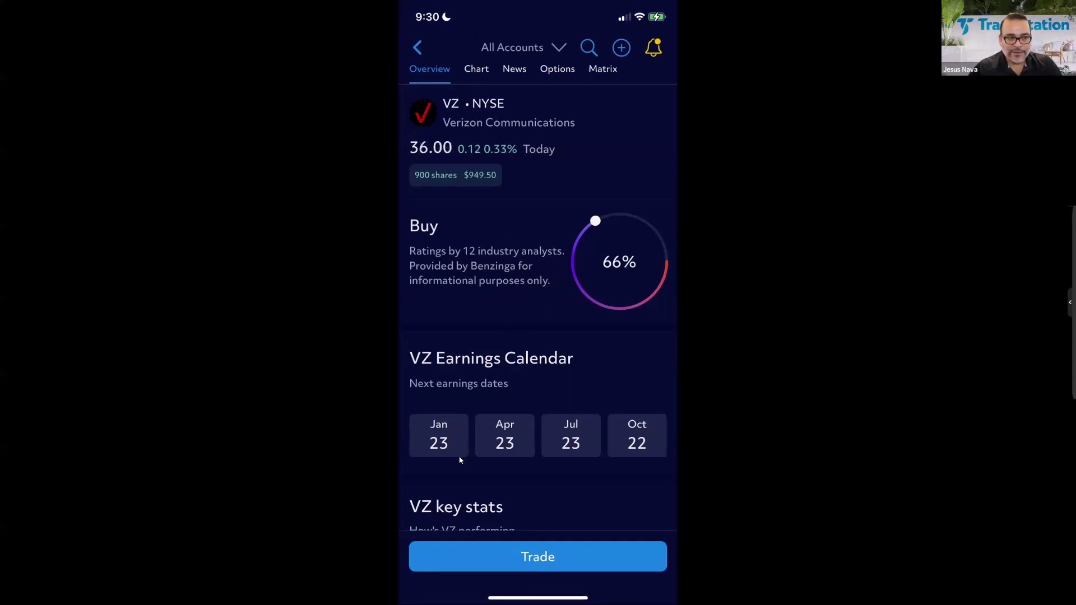
pyautogui.scroll(-4, 528, 477)
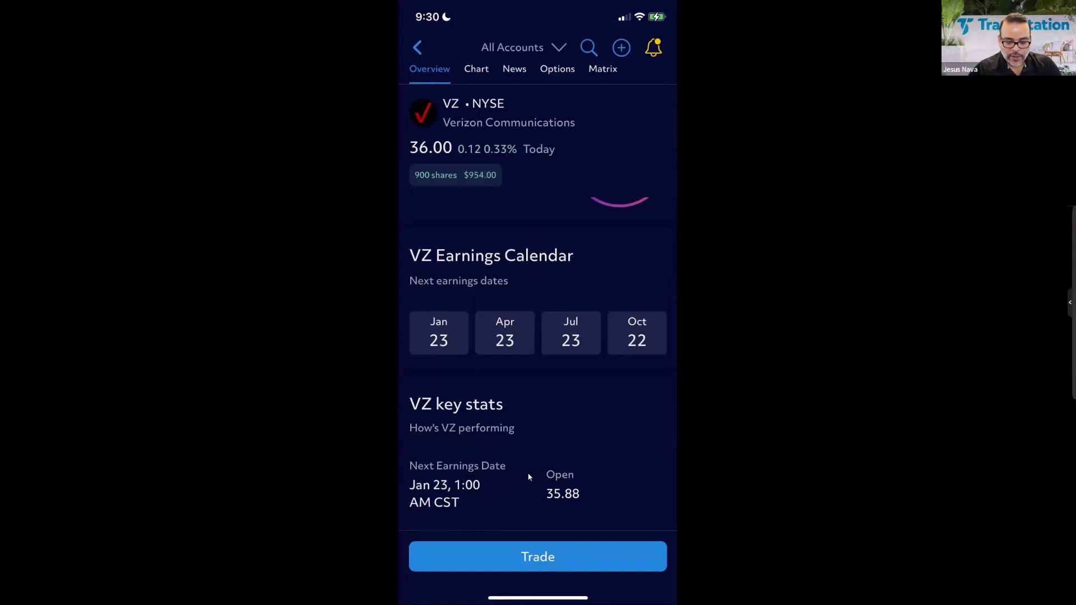
pyautogui.scroll(-2, 528, 477)
pyautogui.scroll(-5, 528, 476)
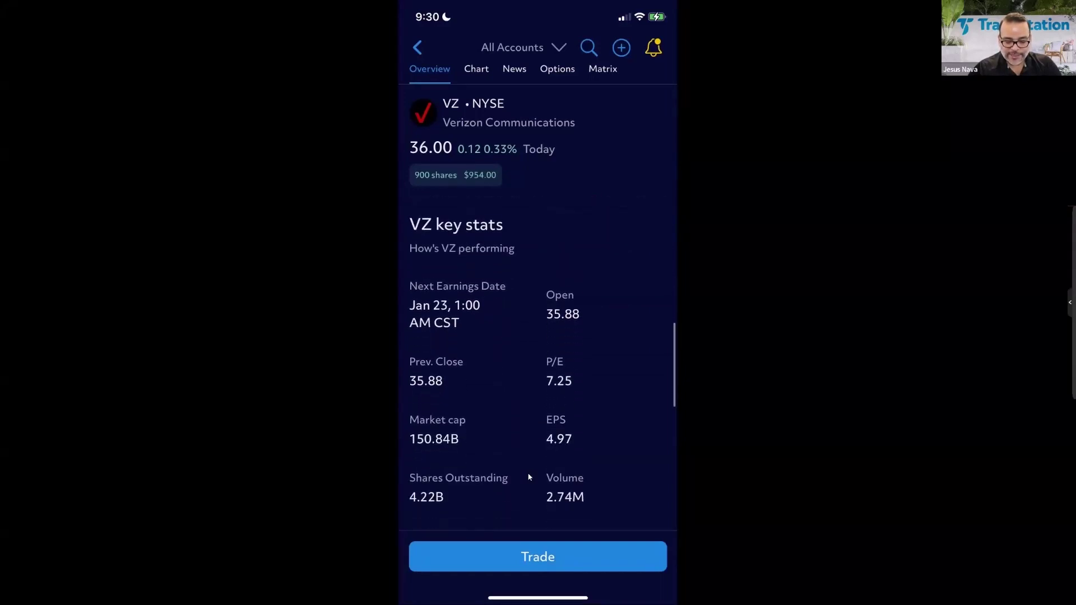
pyautogui.scroll(-4, 528, 477)
pyautogui.scroll(-3, 528, 477)
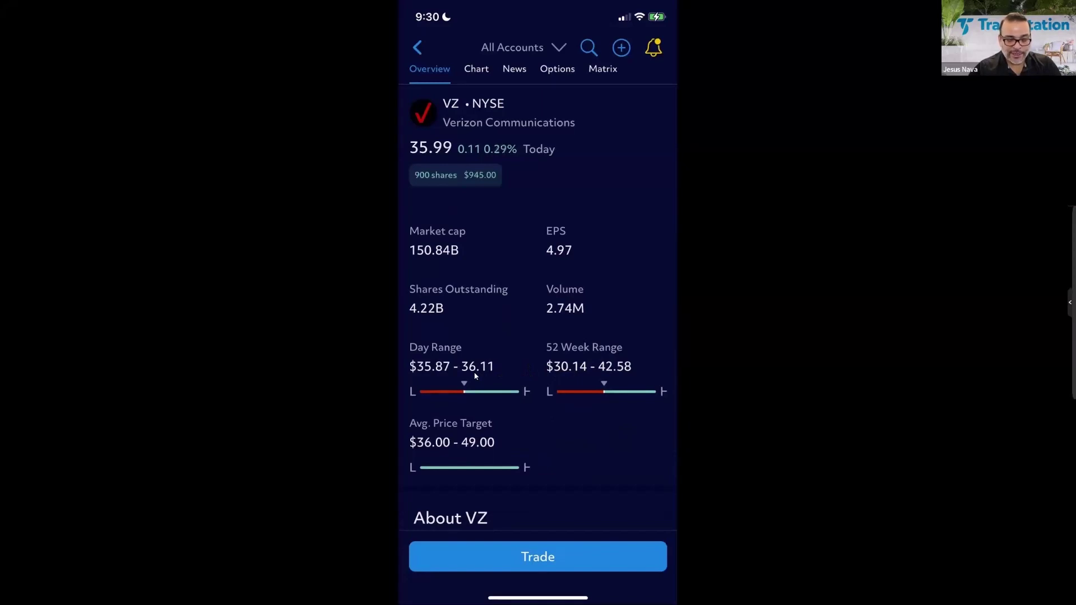
pyautogui.scroll(-3, 475, 376)
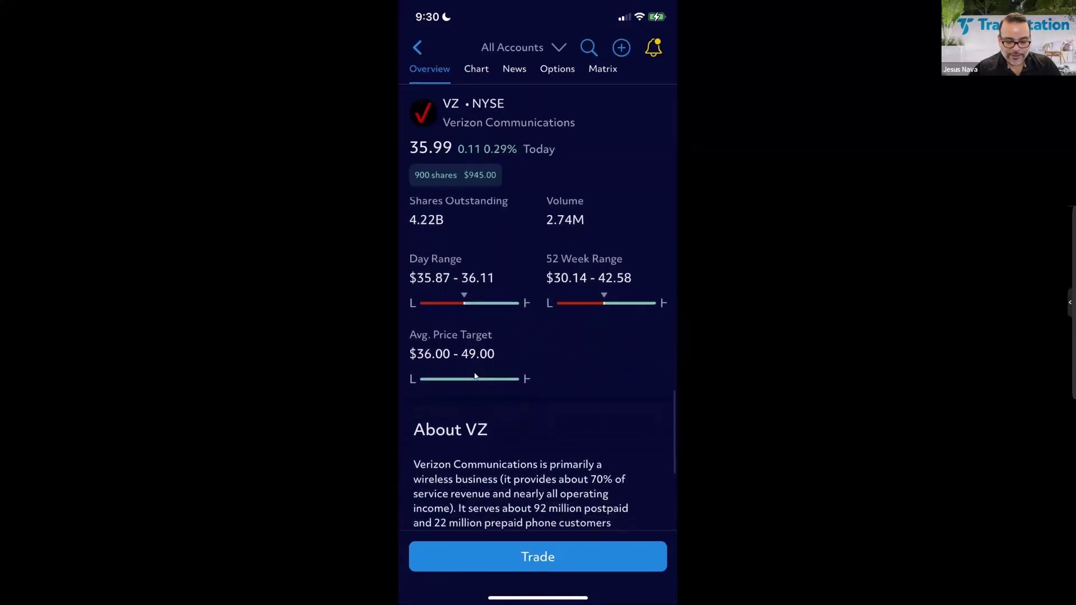
pyautogui.scroll(-7, 475, 376)
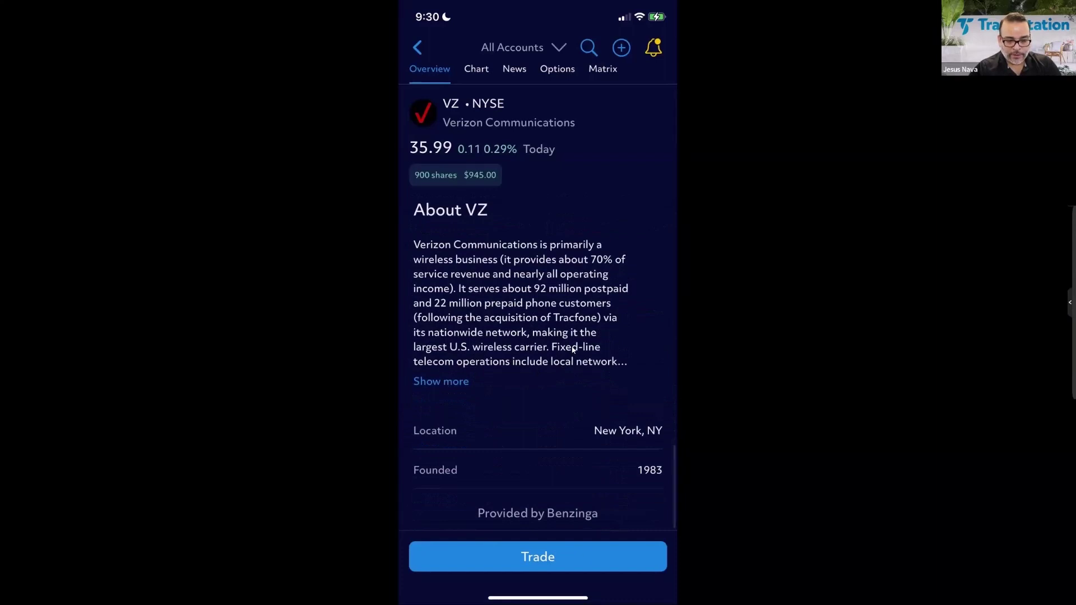
pyautogui.scroll(-2, 570, 362)
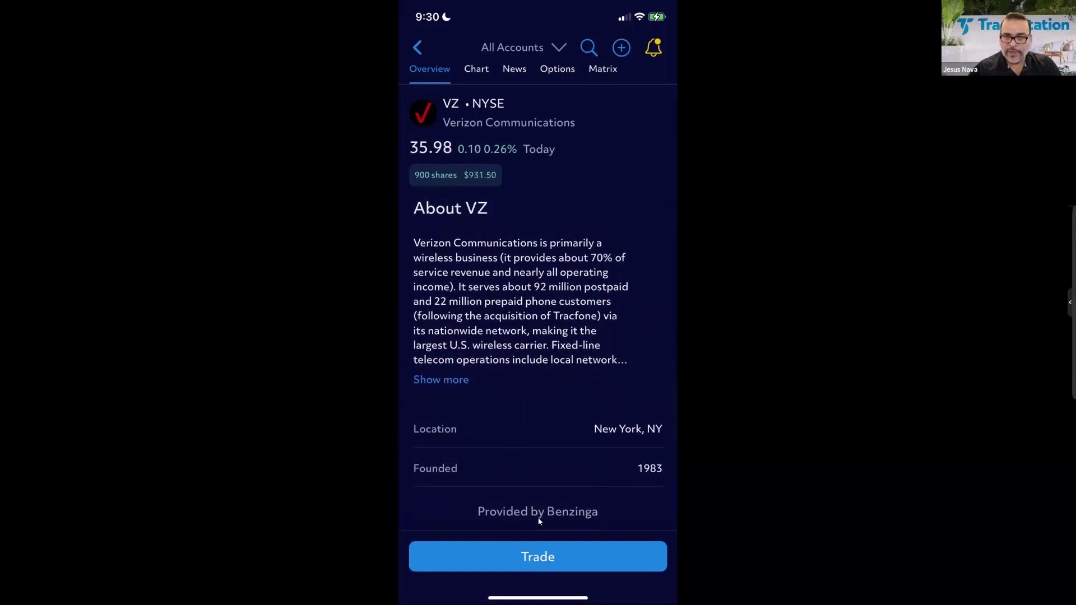
pyautogui.scroll(10, 539, 521)
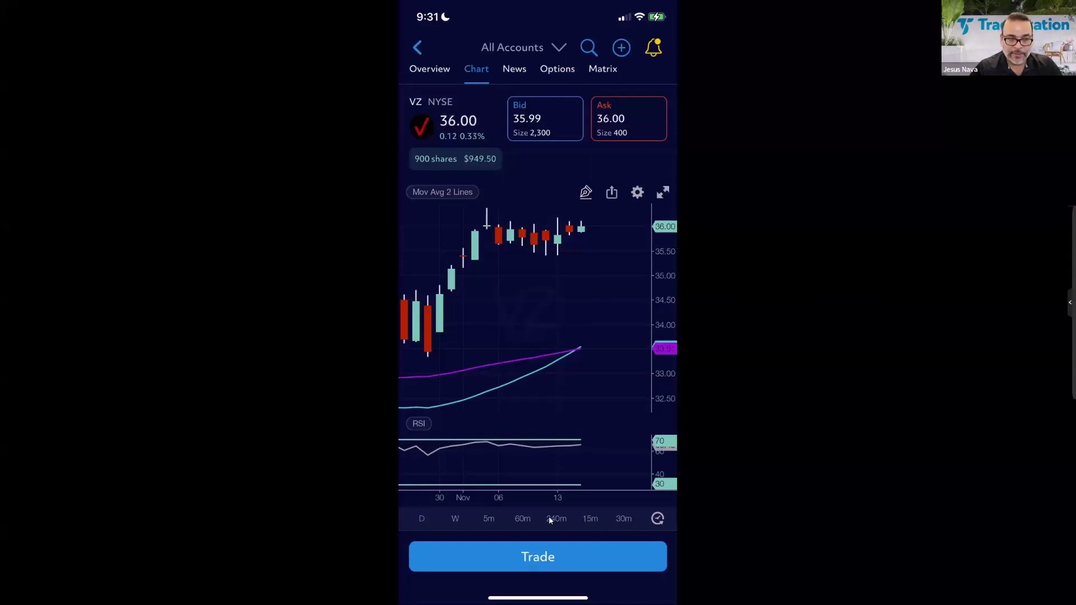
# Reorder the chart's time intervals so that 5 Minute comes first and 30 Minute second
pyautogui.click(666, 515)
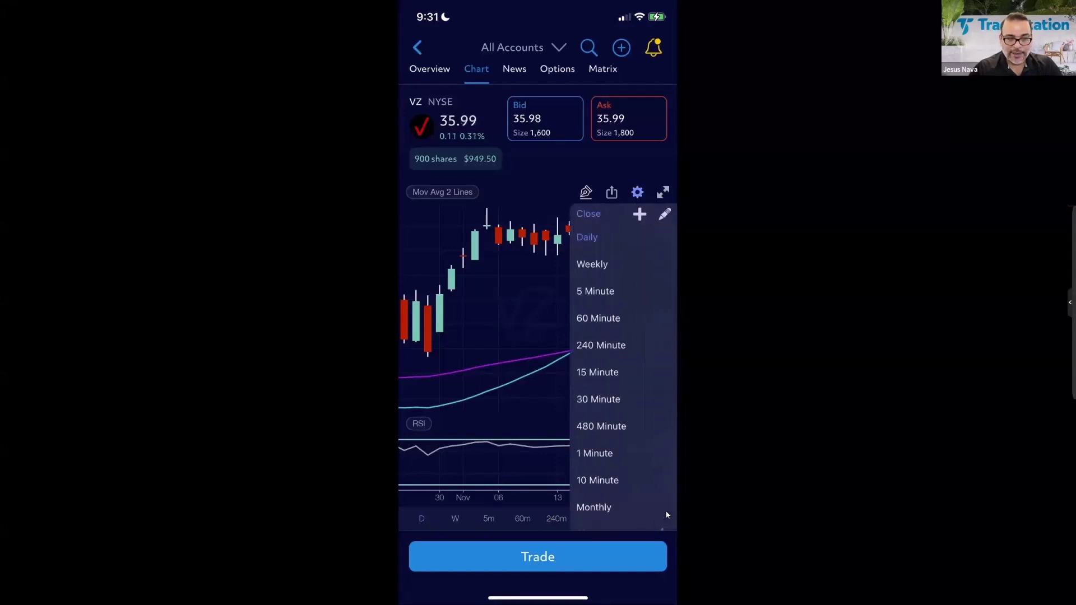
pyautogui.click(665, 217)
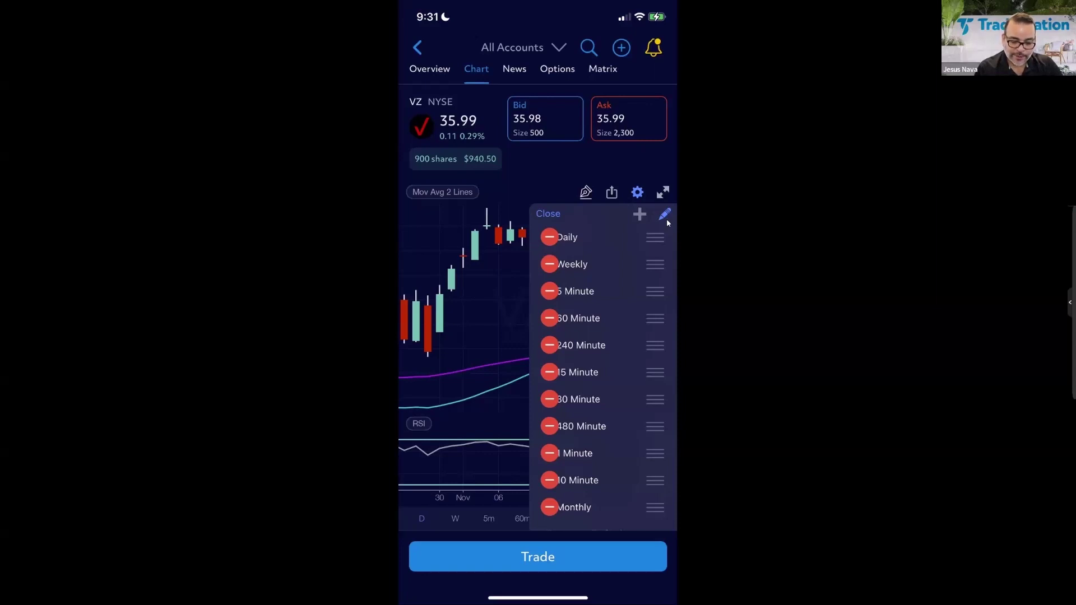
pyautogui.moveTo(654, 291); pyautogui.dragTo(654, 238)
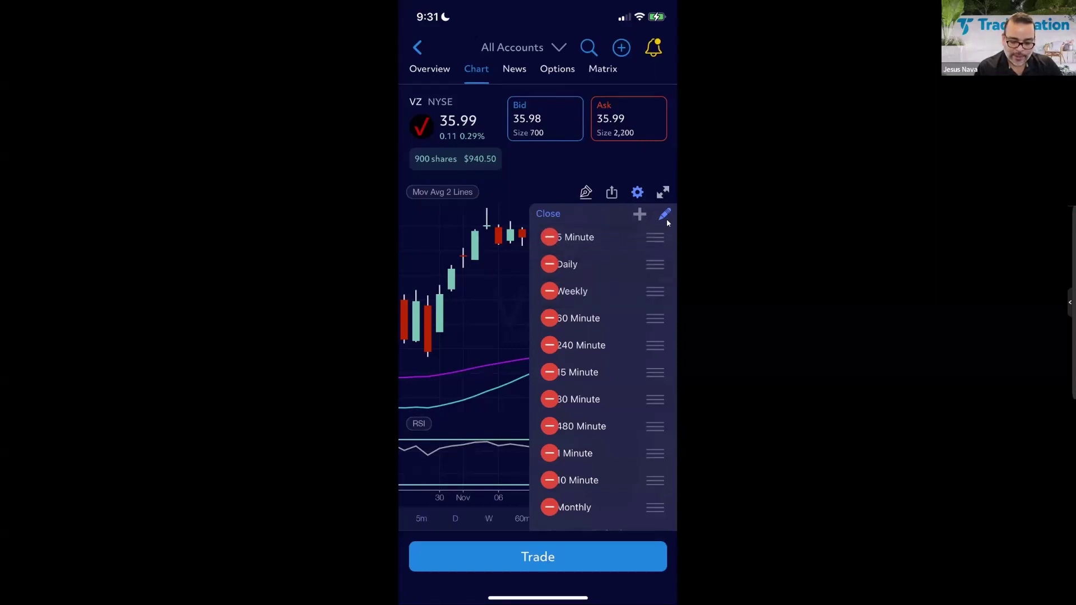
pyautogui.moveTo(654, 399); pyautogui.dragTo(654, 263)
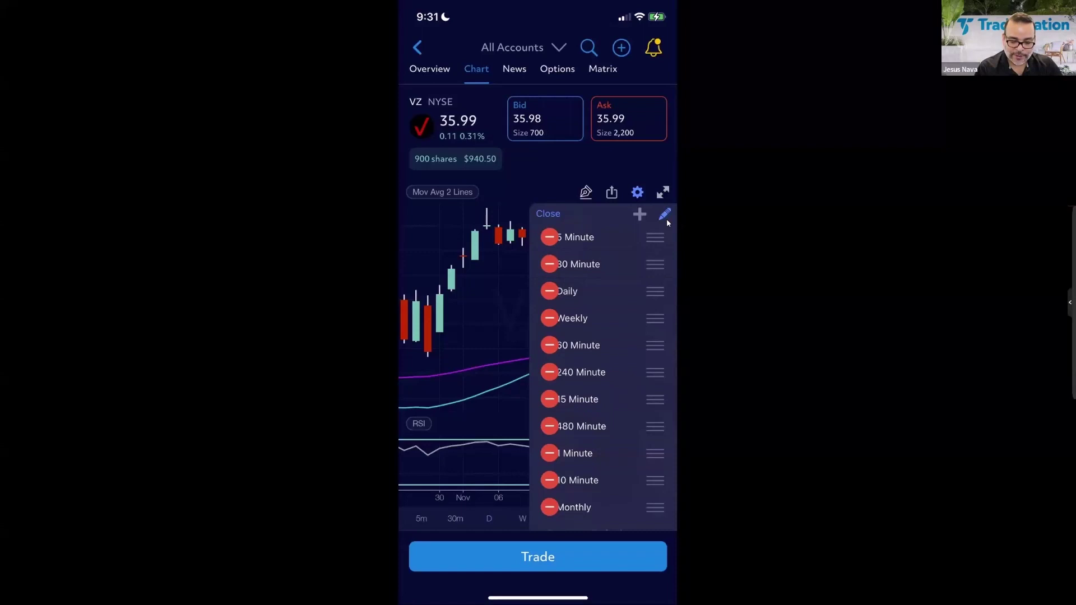
pyautogui.click(665, 215)
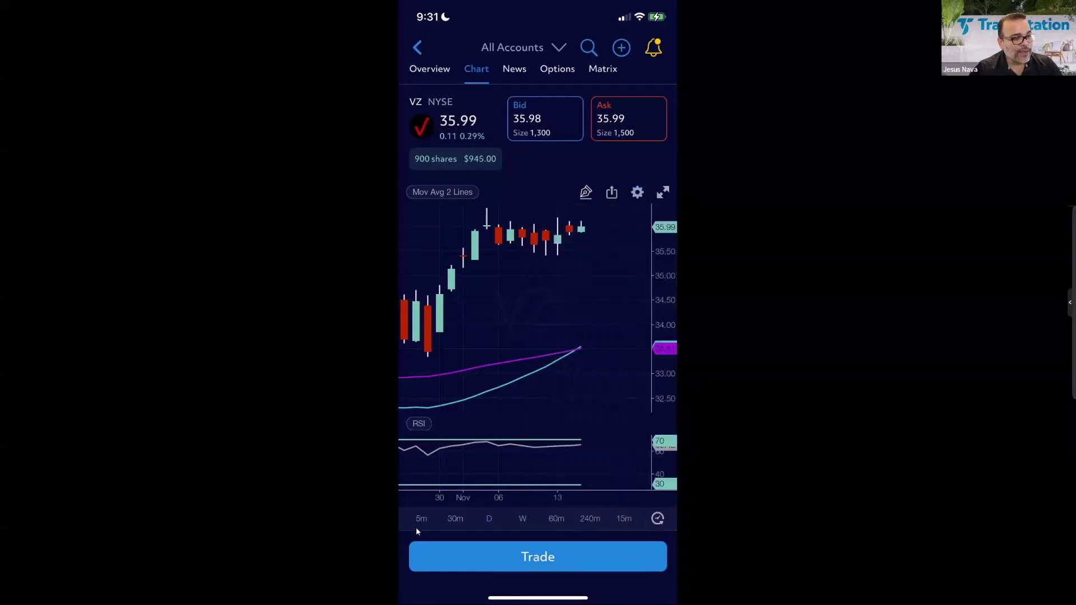
# Switch the VZ chart to the 5-minute interval
pyautogui.click(460, 525)
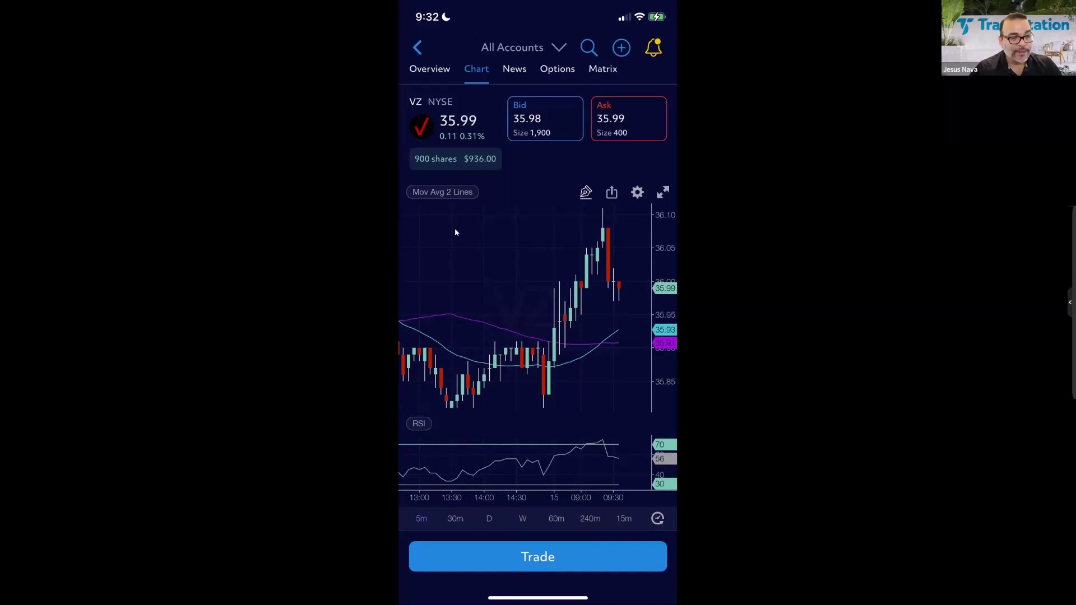
pyautogui.click(462, 195)
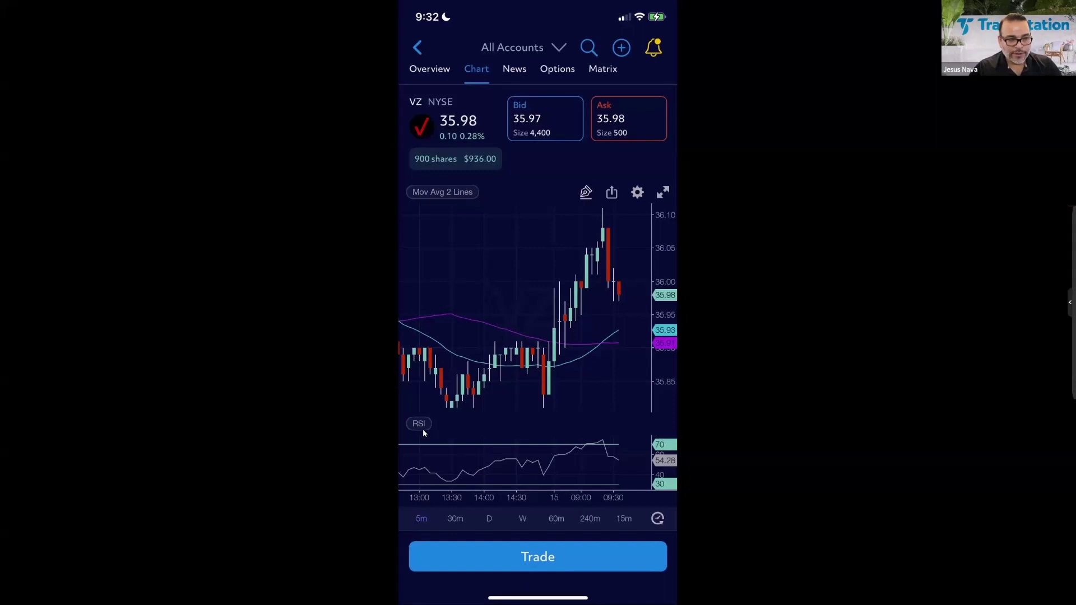
# Set the chart's Mov Avg 2 Lines study to a fast length of 8 and a slow length of 21
pyautogui.click(443, 193)
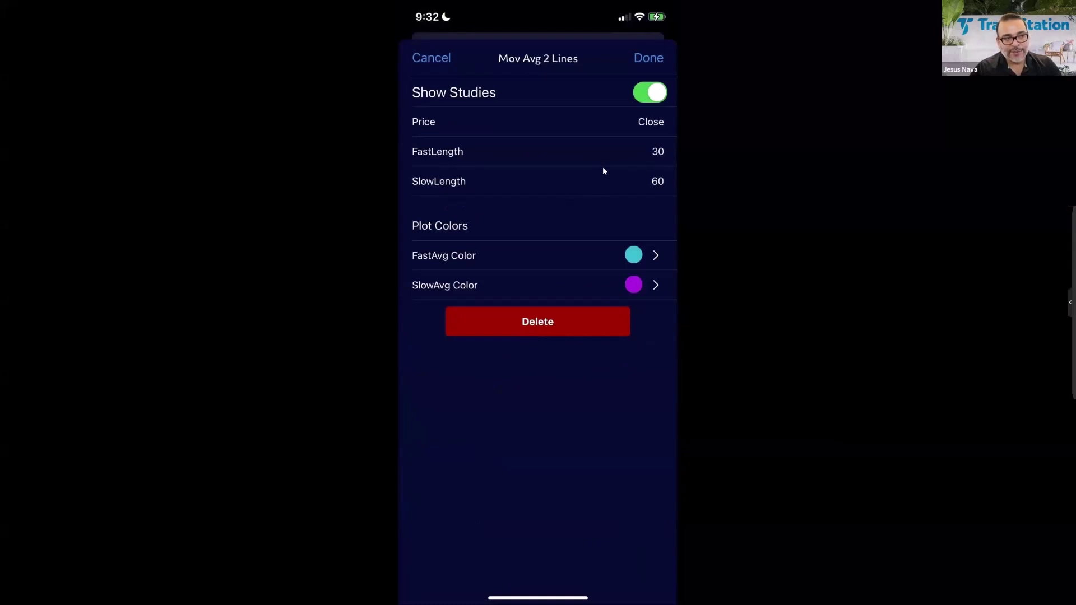
pyautogui.click(631, 160)
pyautogui.press('BackSpace')
pyautogui.press('BackSpace')
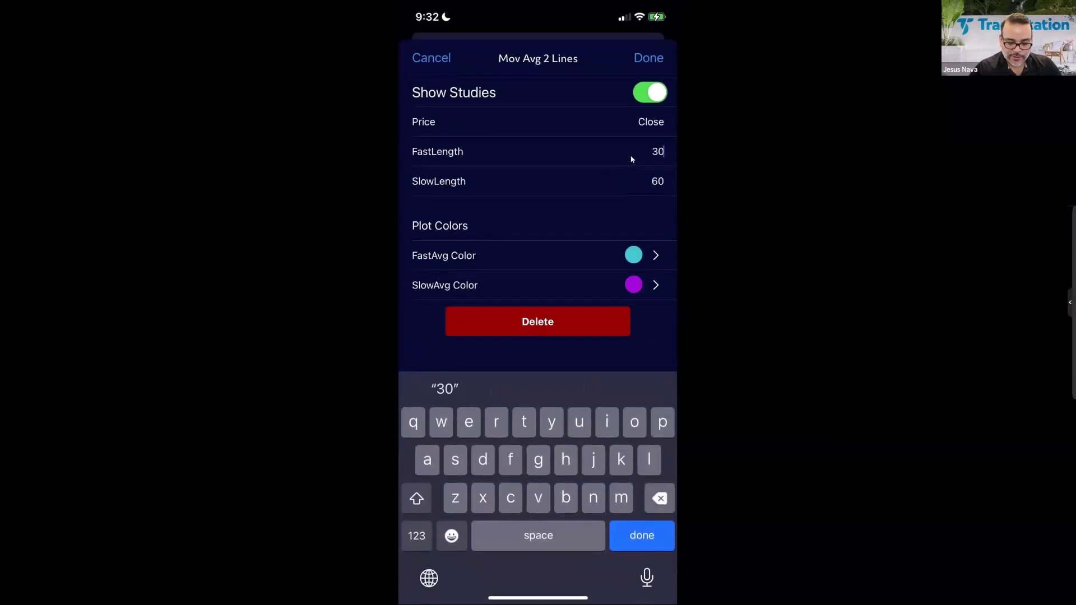
pyautogui.click(416, 535)
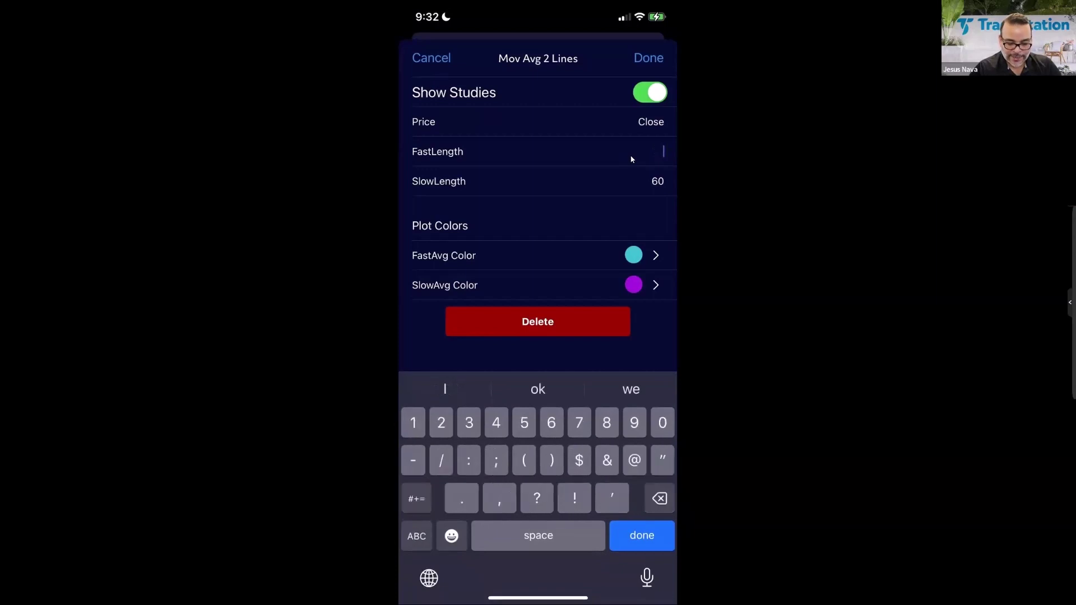
pyautogui.write('8')
pyautogui.click(644, 181)
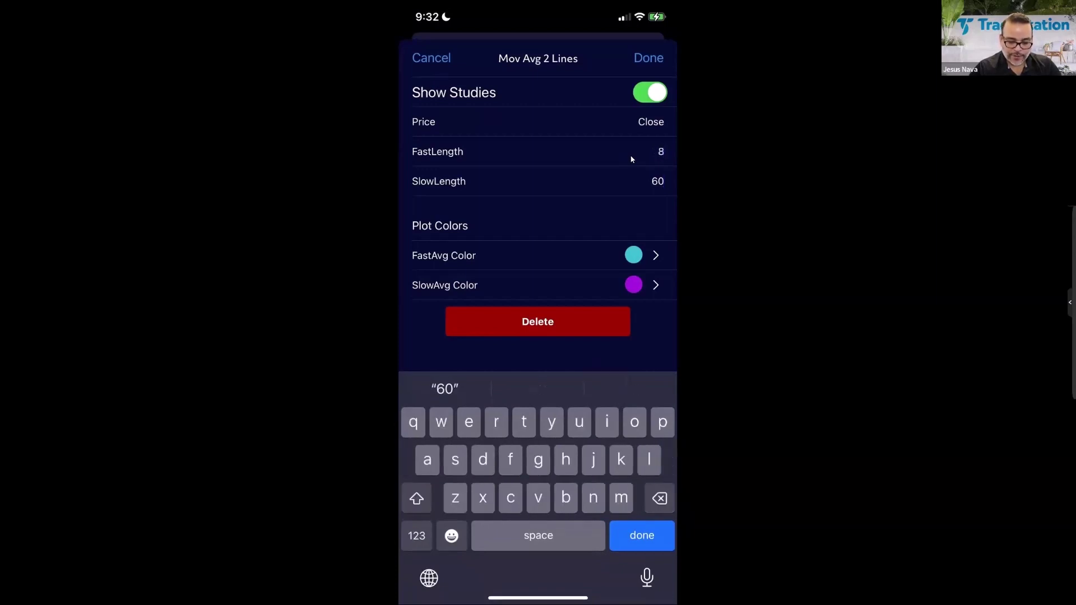
pyautogui.press('BackSpace')
pyautogui.press('BackSpace')
pyautogui.click(416, 536)
pyautogui.write('21')
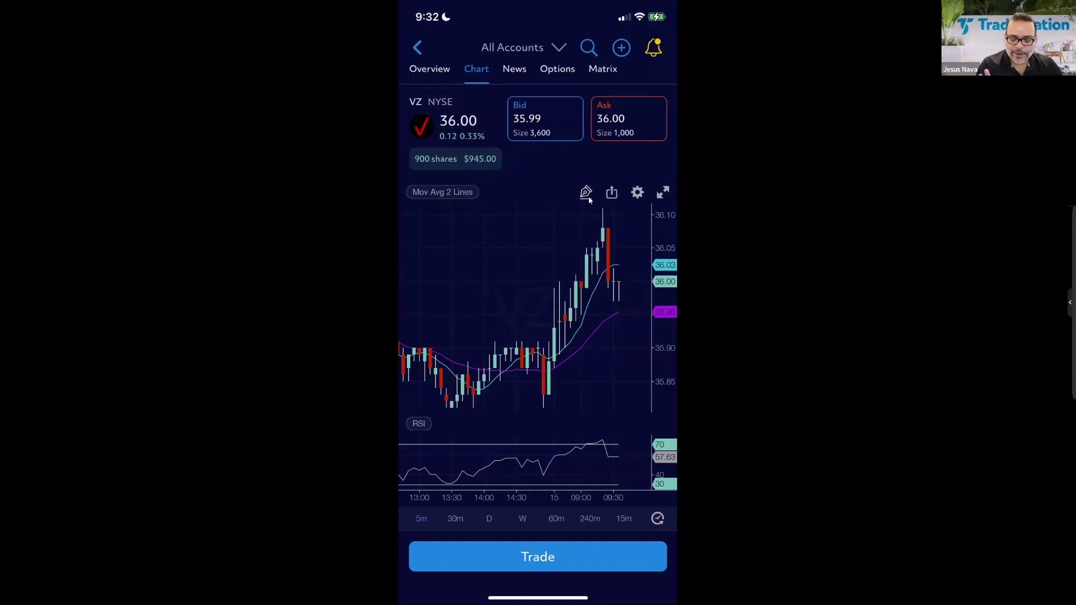
# Look through the upper studies available for the VZ chart, then close the list
pyautogui.click(636, 204)
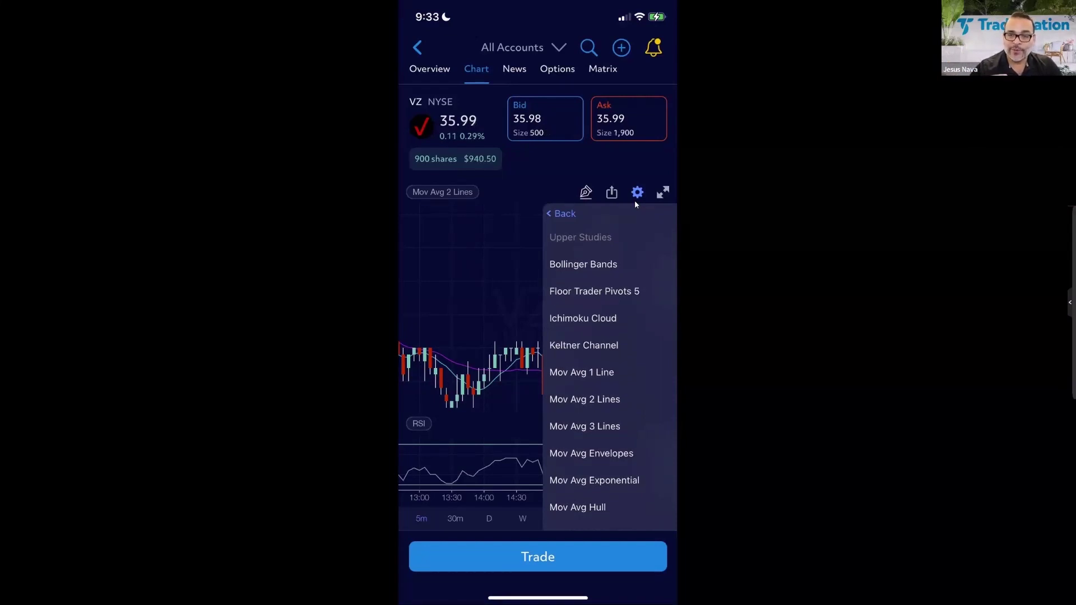
pyautogui.click(634, 199)
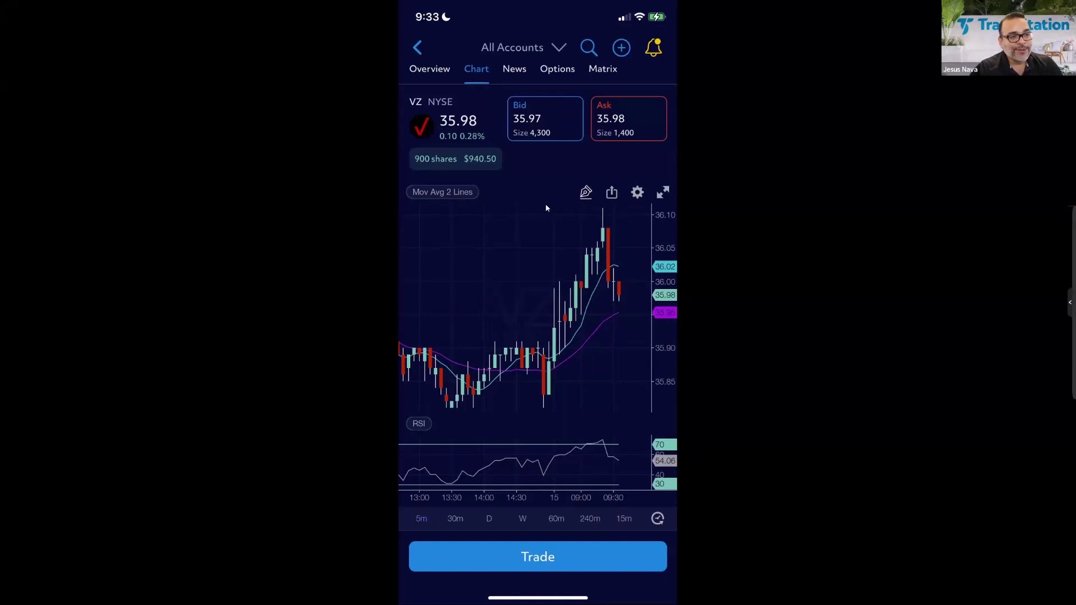
# Browse the VZ news headlines and return to the start of the list
pyautogui.click(516, 79)
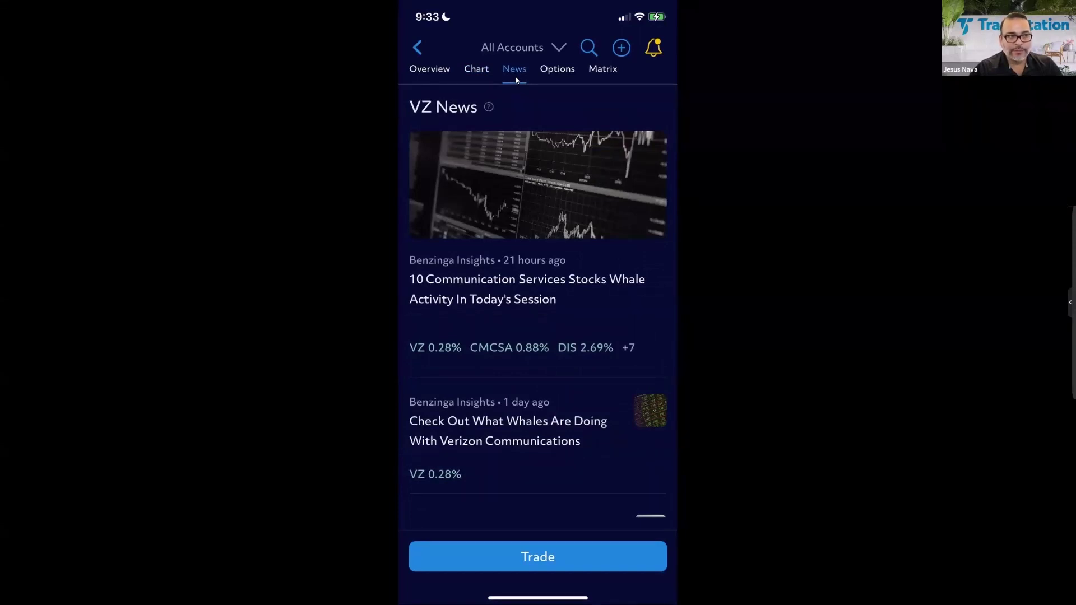
pyautogui.scroll(-10, 538, 303)
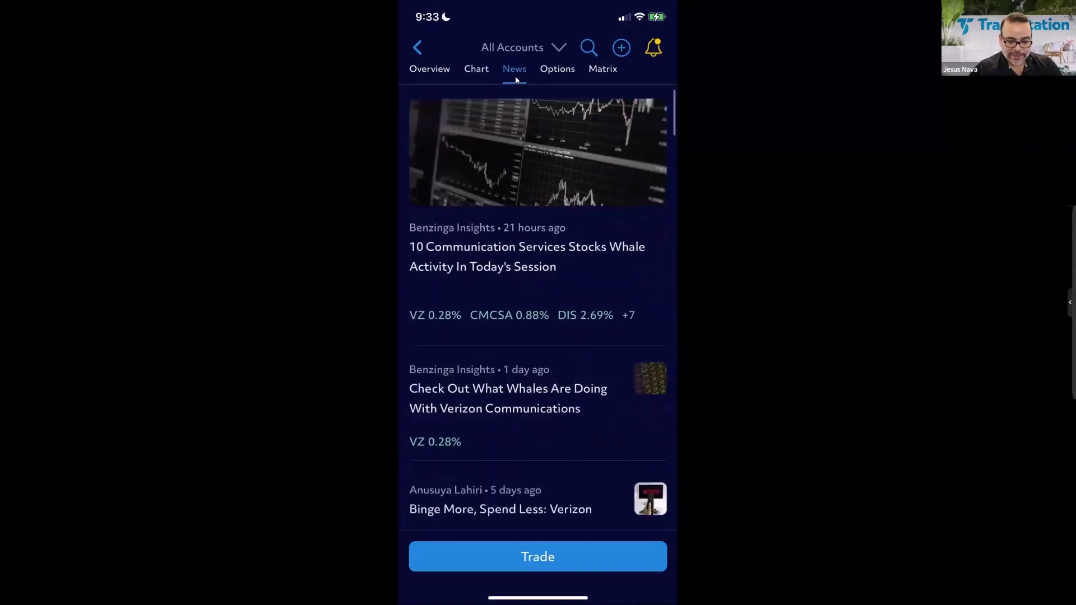
pyautogui.scroll(-15, 538, 303)
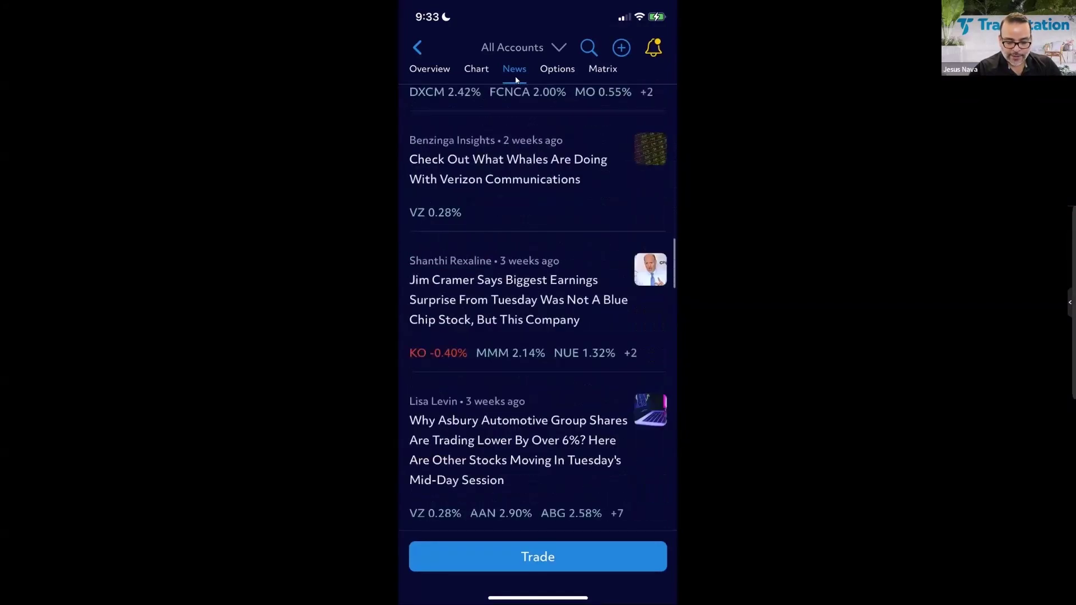
pyautogui.scroll(12, 537, 303)
pyautogui.scroll(10, 538, 302)
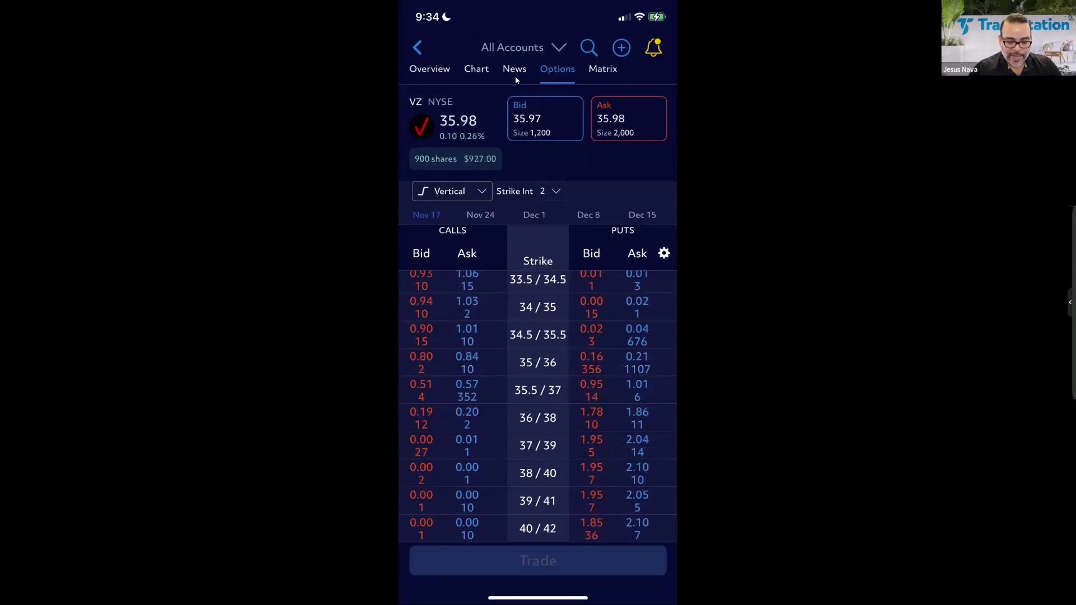
# Set the VZ option chain to Single with the Dec 1 expiration and pick the 35-strike put's ask
pyautogui.click(446, 199)
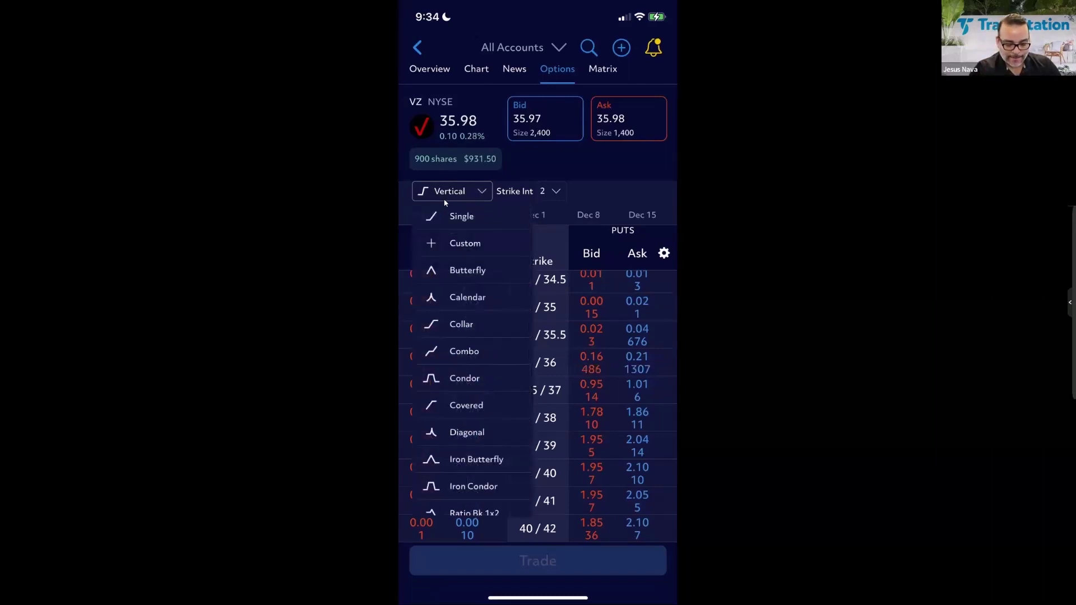
pyautogui.click(454, 215)
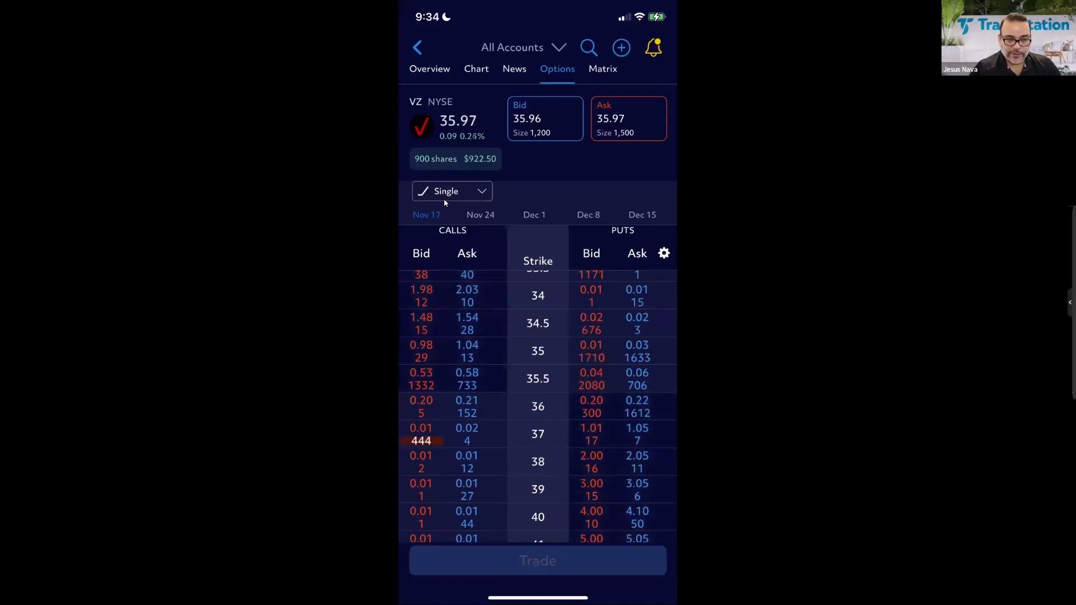
pyautogui.click(541, 219)
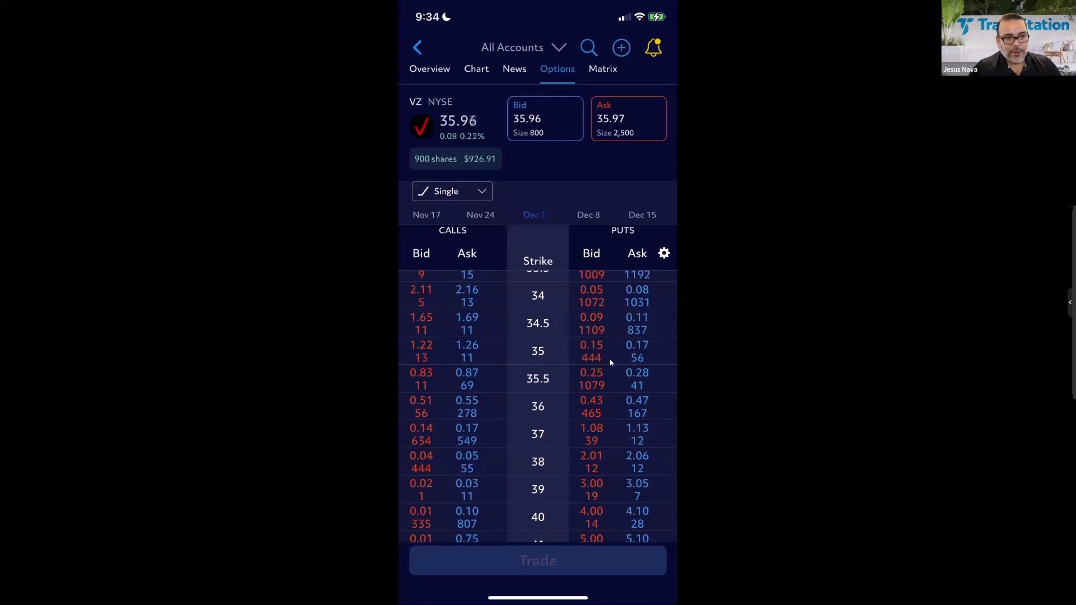
pyautogui.click(642, 351)
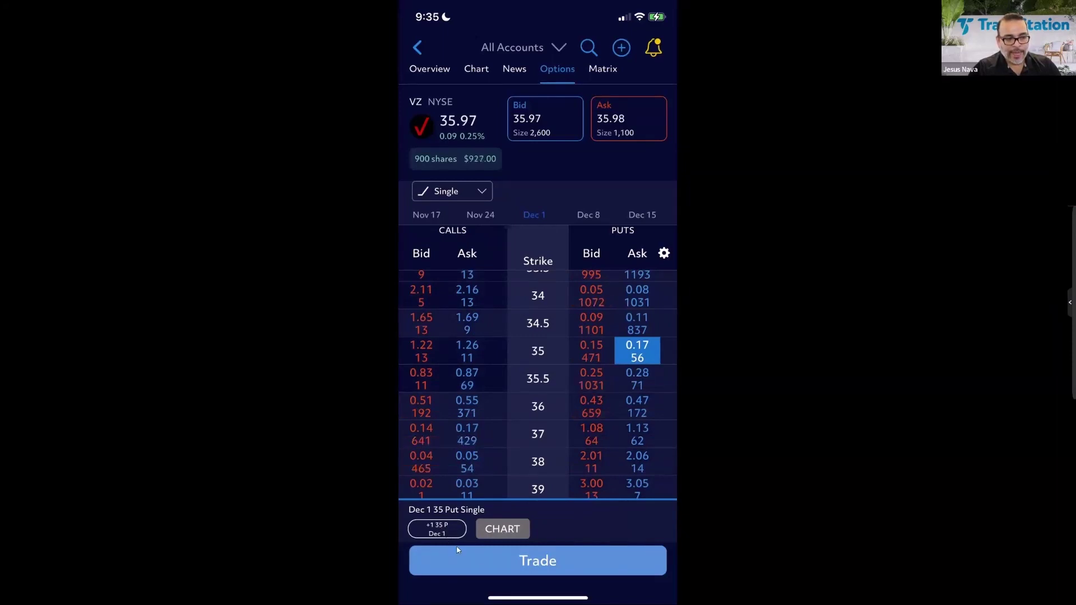
# Review and send a buy-to-open order for 9 of the selected VZ puts at a 0.17 limit price
pyautogui.click(481, 556)
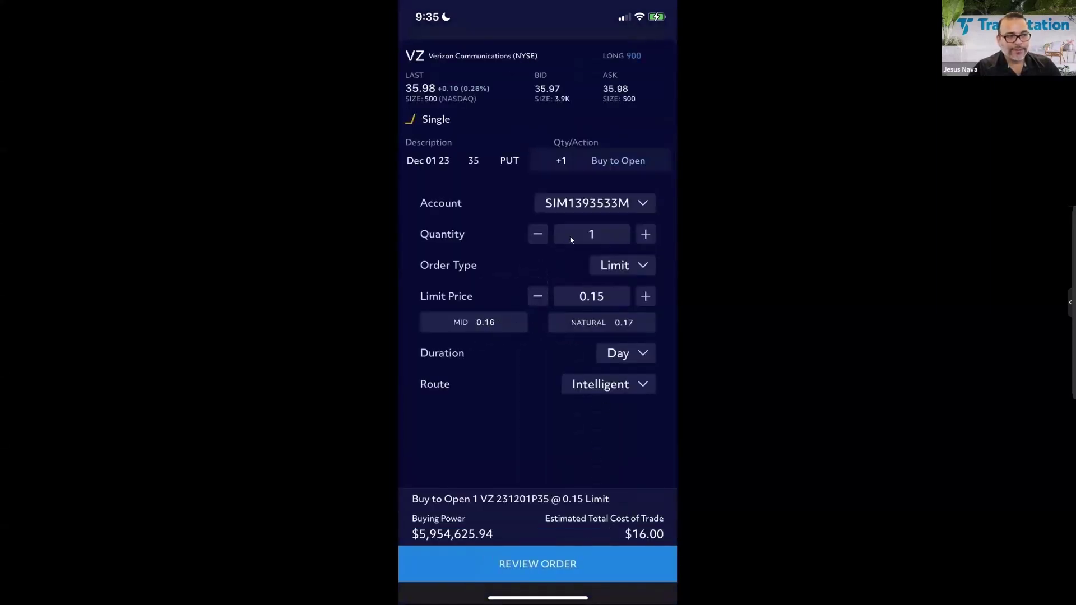
pyautogui.click(563, 166)
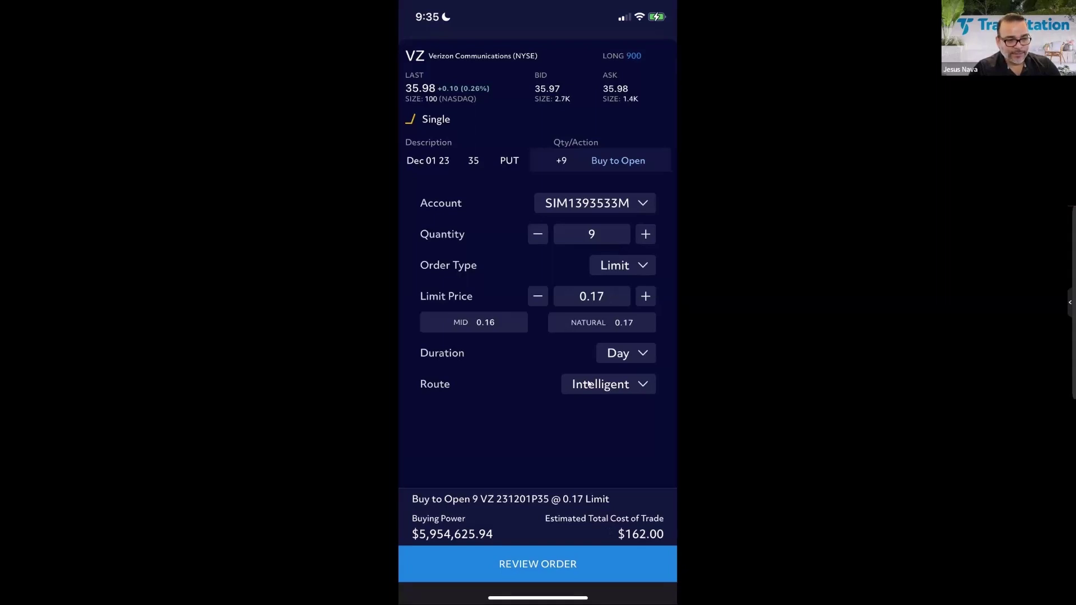
pyautogui.click(585, 563)
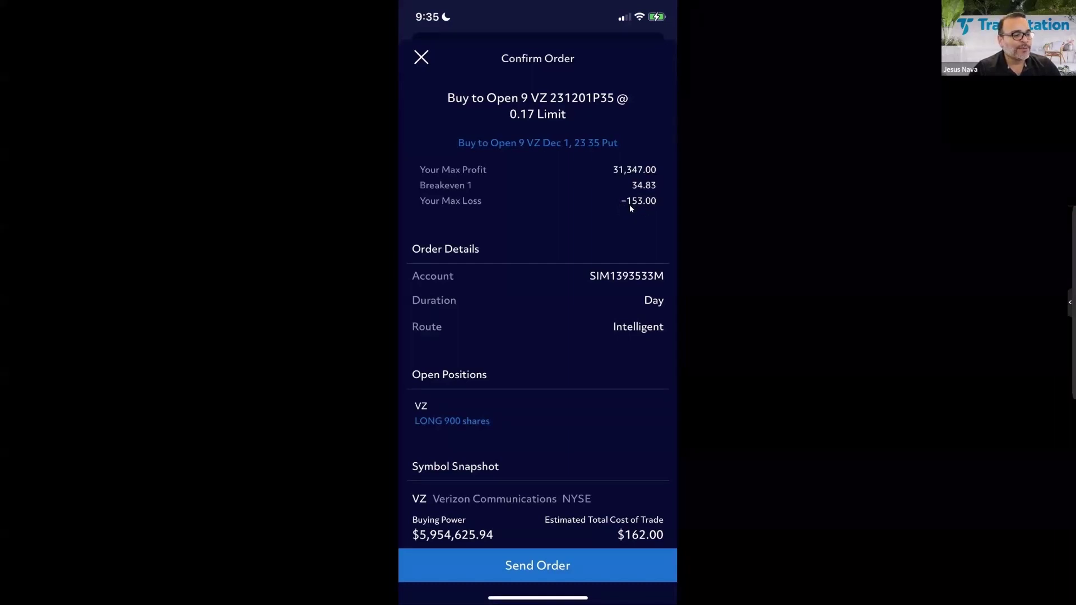
pyautogui.click(648, 550)
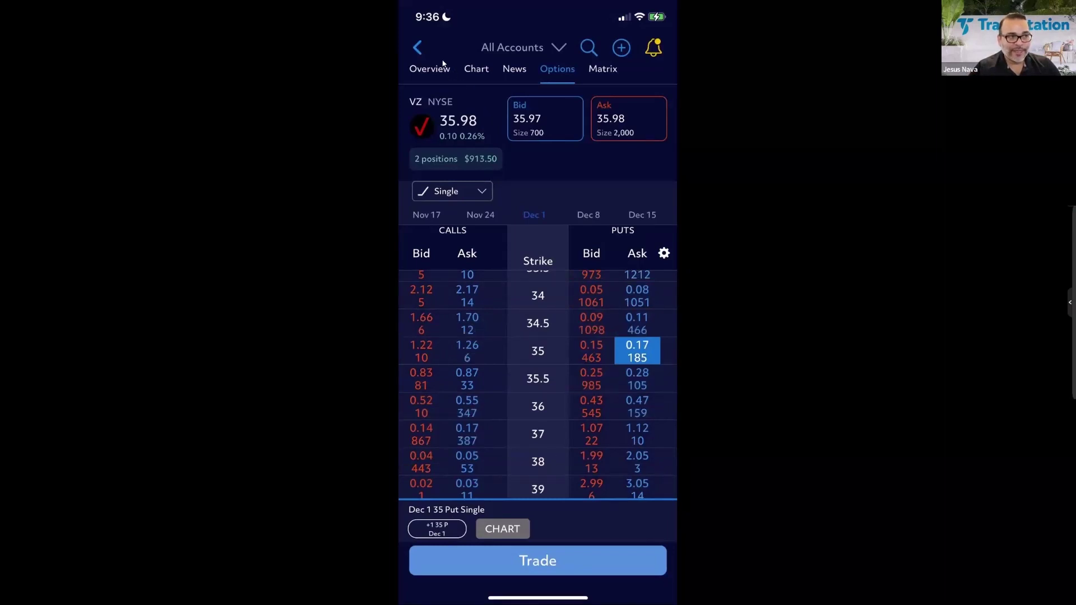
# Return to the account positions and open the details of today's completed VZ $35.00 put order
pyautogui.click(417, 48)
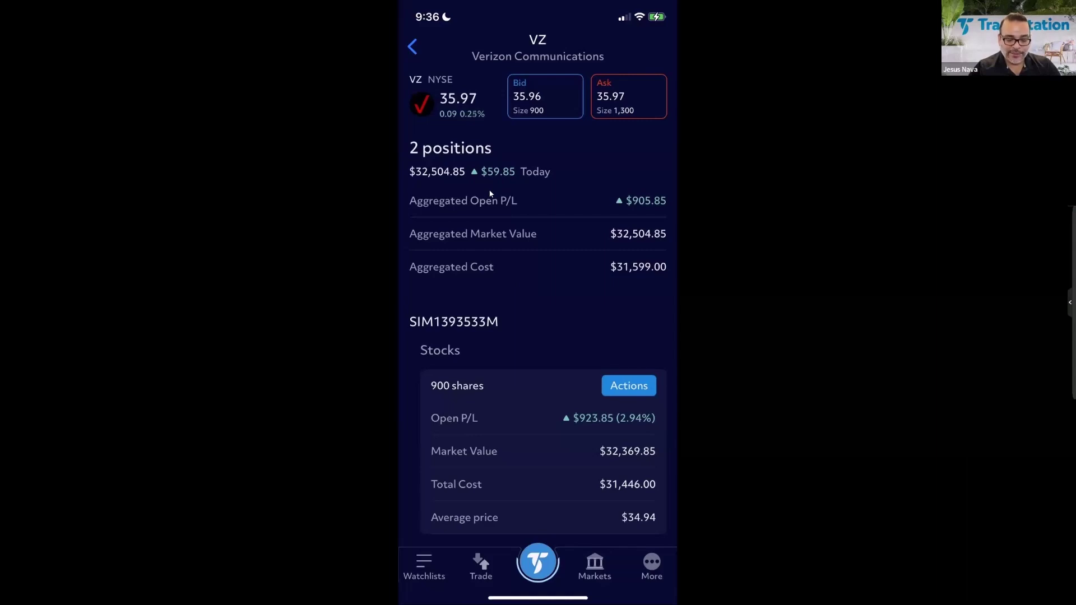
pyautogui.click(433, 49)
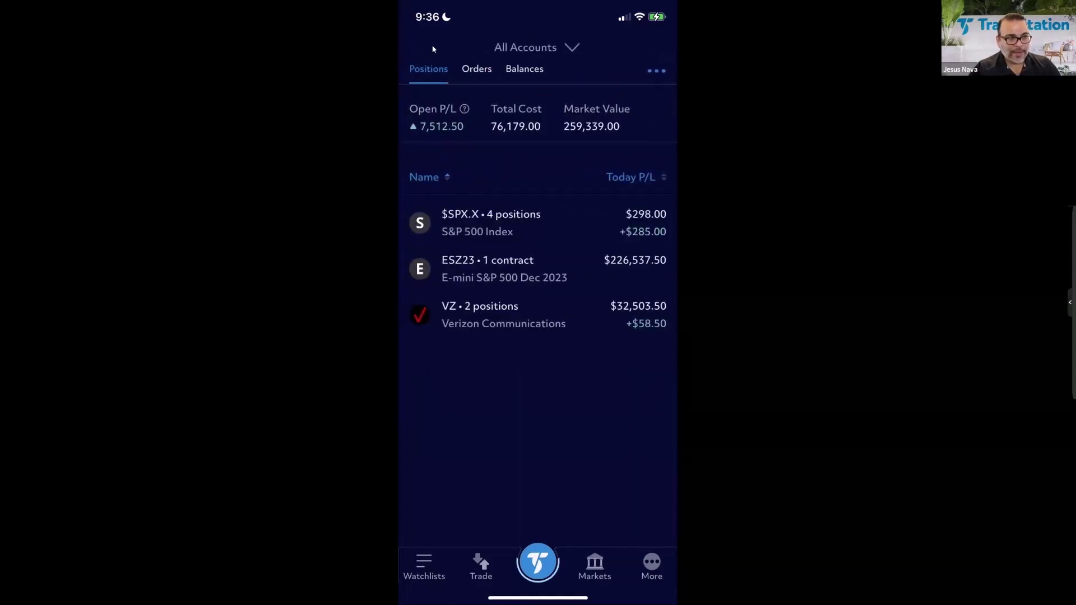
pyautogui.click(477, 69)
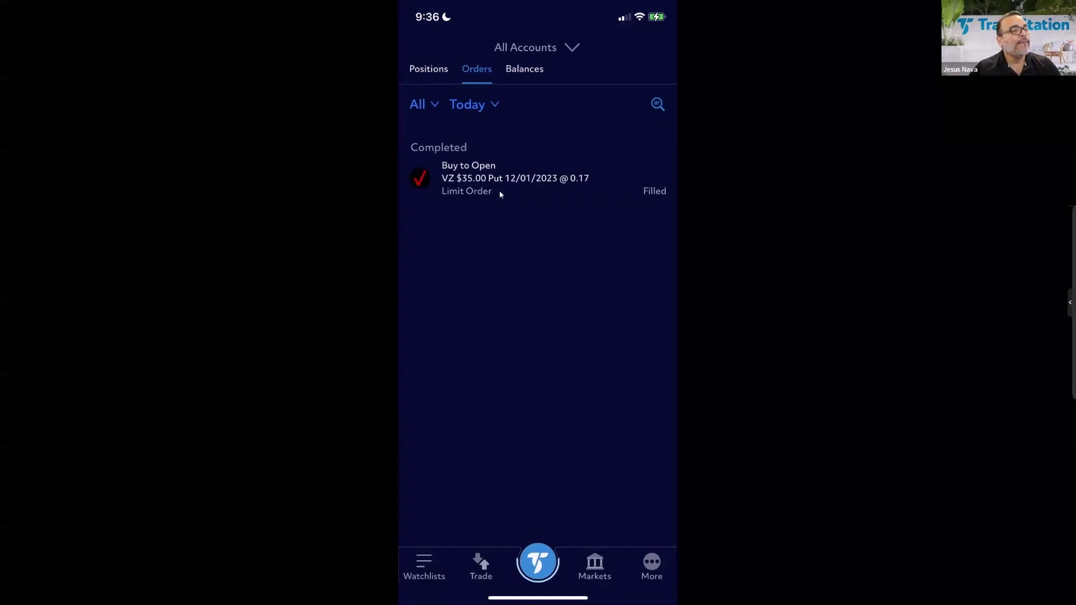
pyautogui.click(578, 194)
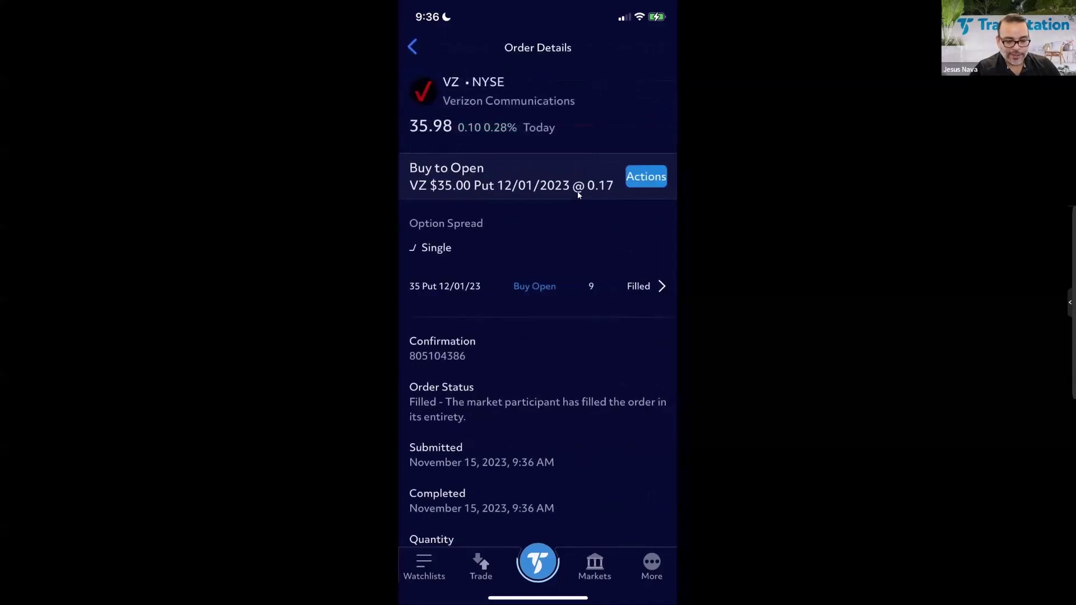
# Examine the order's status, timestamps, filled quantity, prices and commission, and show the actions available for it
pyautogui.click(543, 189)
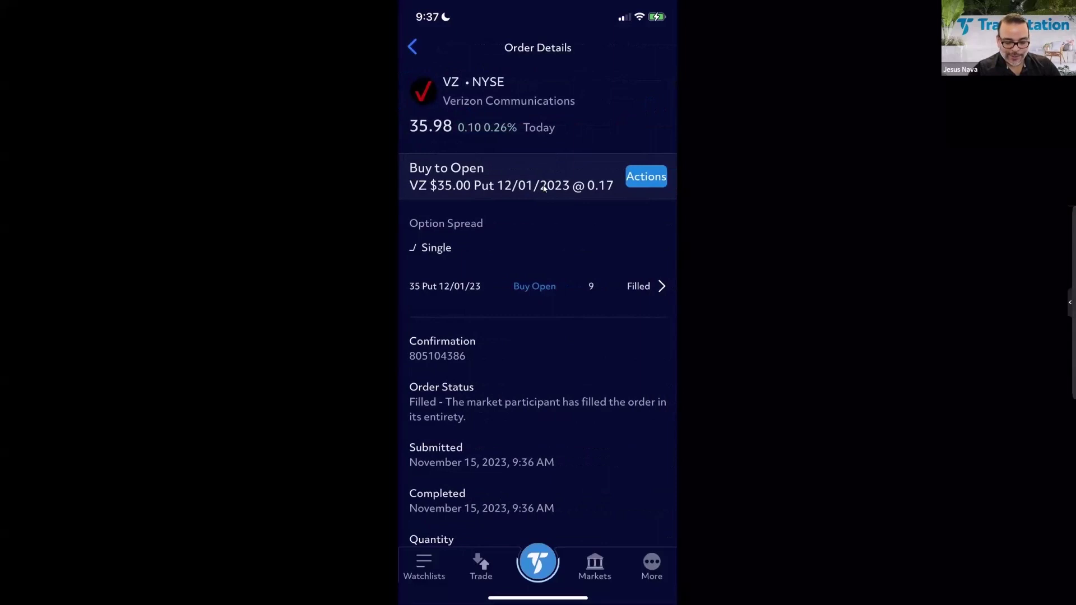
pyautogui.scroll(-2, 543, 188)
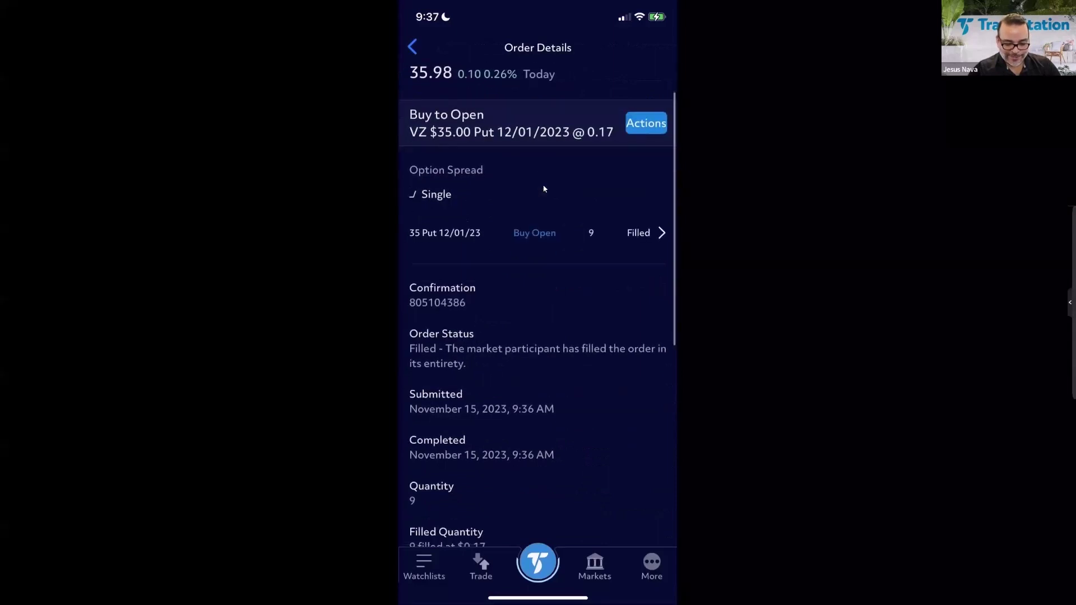
pyautogui.scroll(-5, 543, 189)
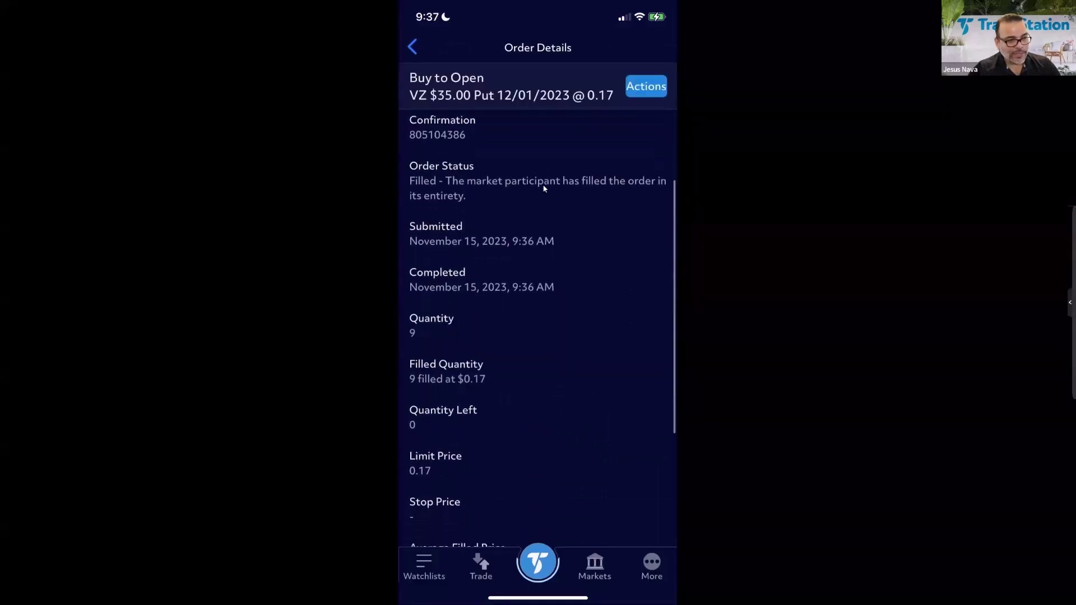
pyautogui.scroll(-5, 544, 189)
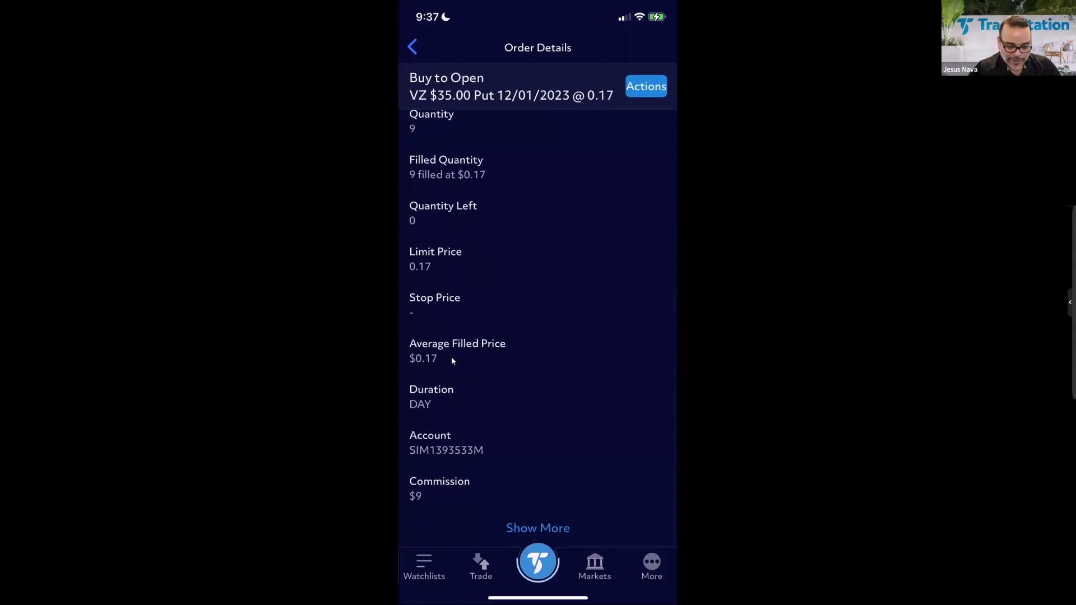
pyautogui.scroll(6, 451, 357)
pyautogui.scroll(3, 451, 356)
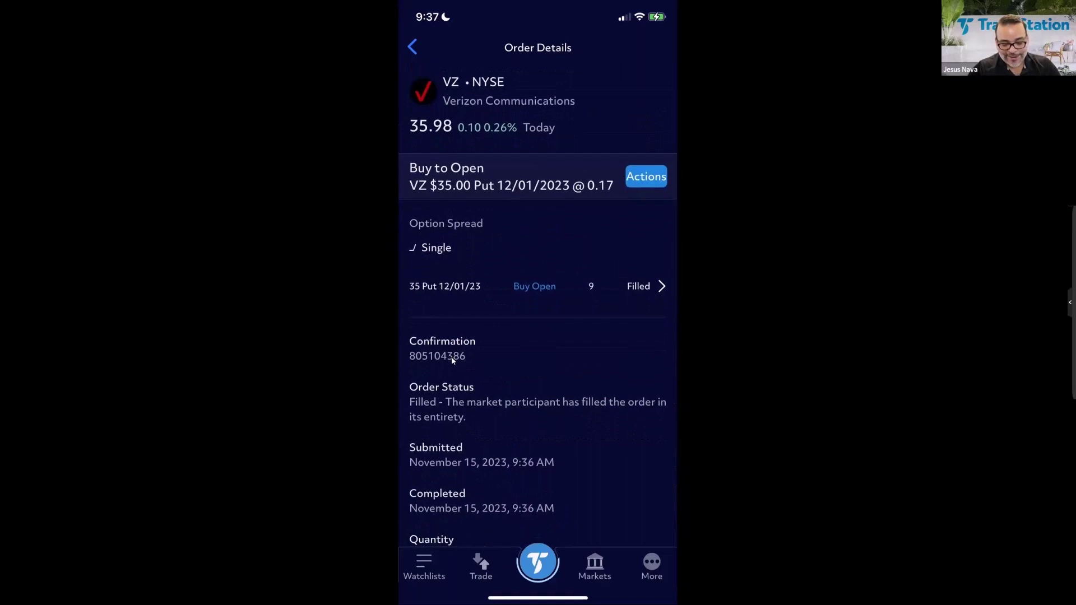
pyautogui.click(641, 186)
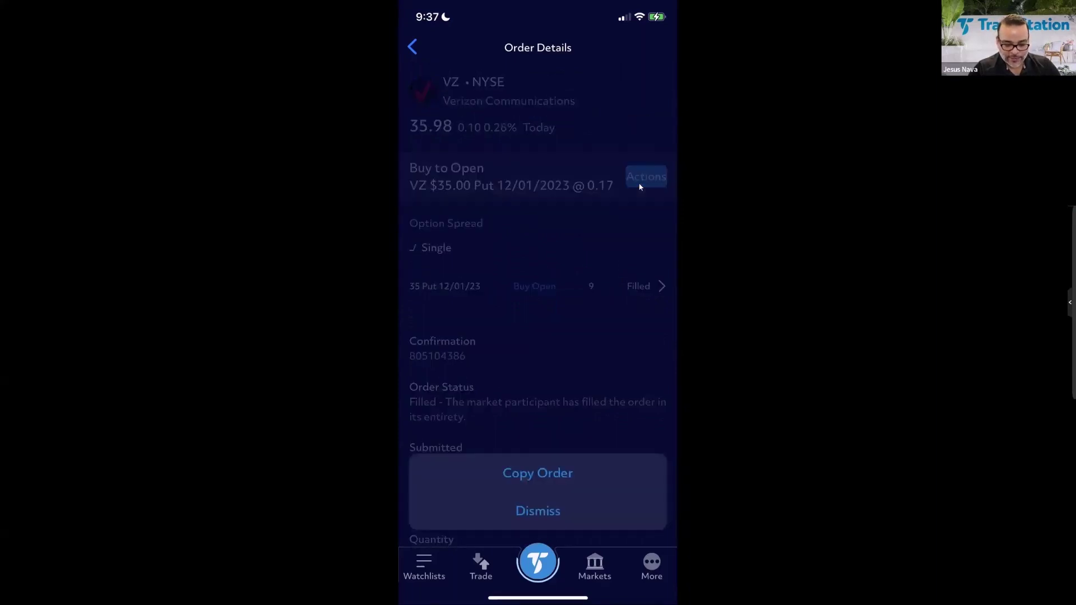
pyautogui.click(640, 187)
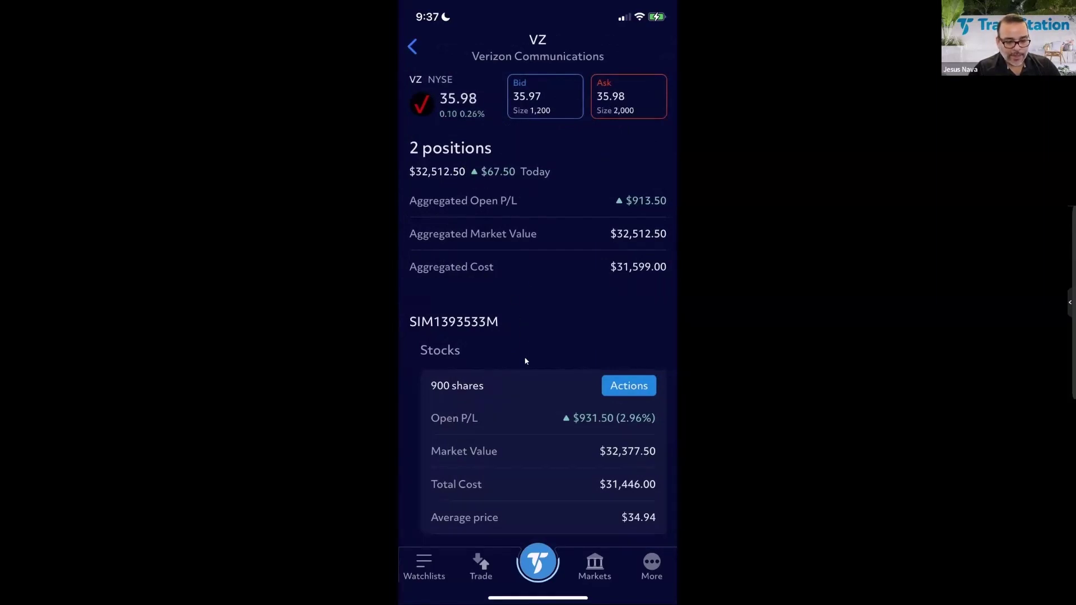
# Examine the VZ stock and option holdings and select the 35 Put 12/01 position
pyautogui.scroll(-3, 526, 361)
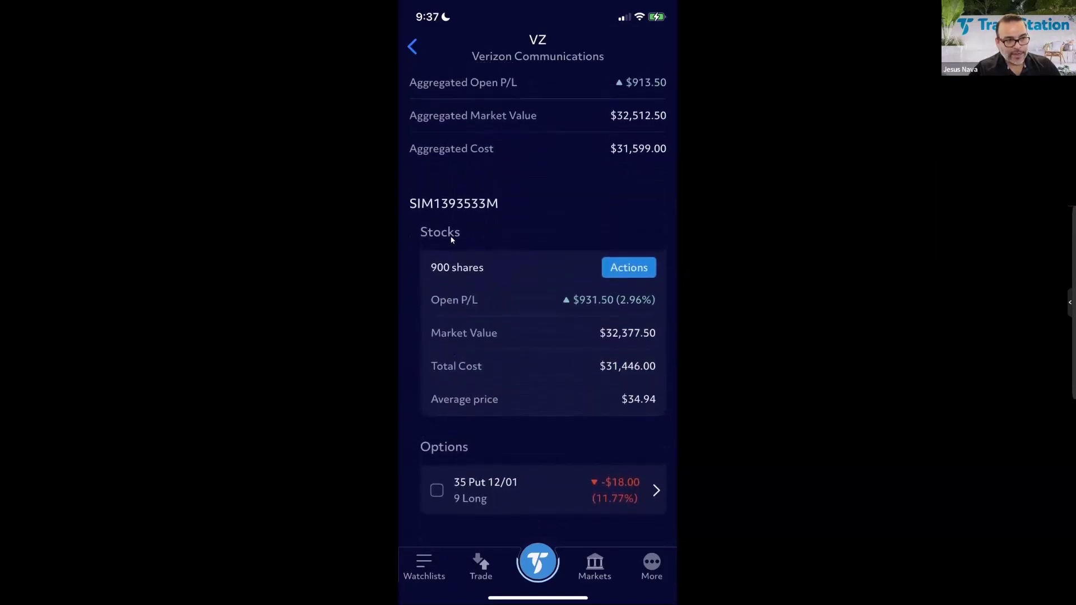
pyautogui.click(446, 498)
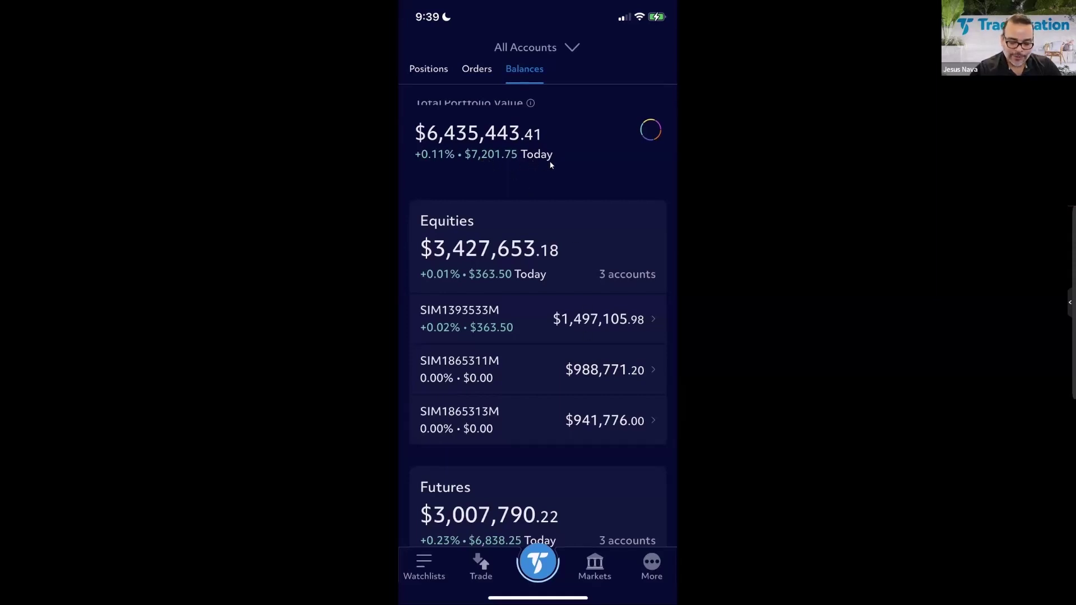
# Show the total portfolio value's breakdown by asset type, and open the Markets overview
pyautogui.scroll(2, 551, 164)
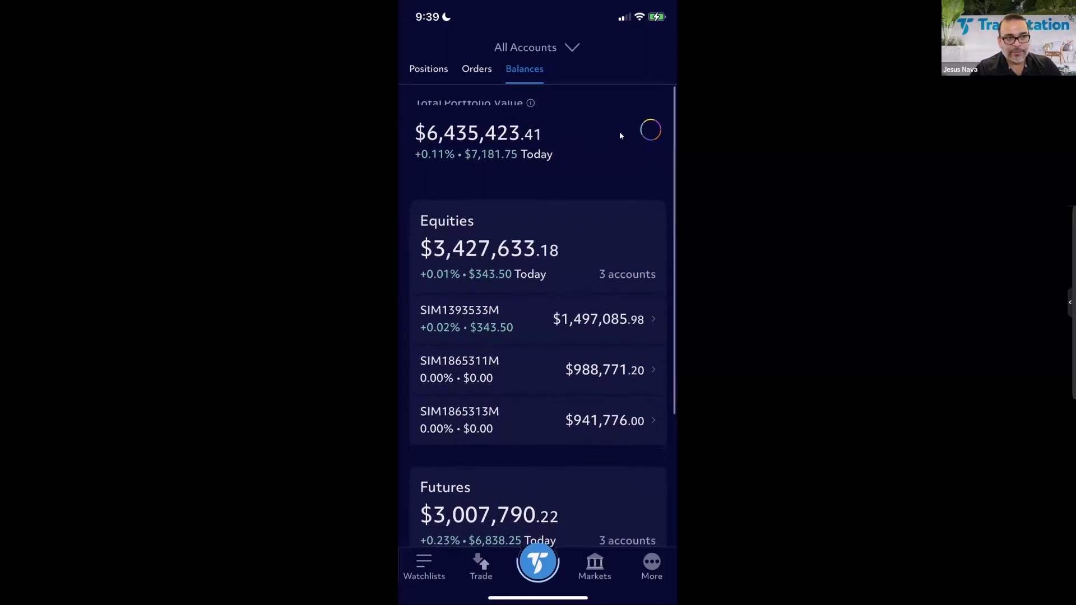
pyautogui.click(659, 134)
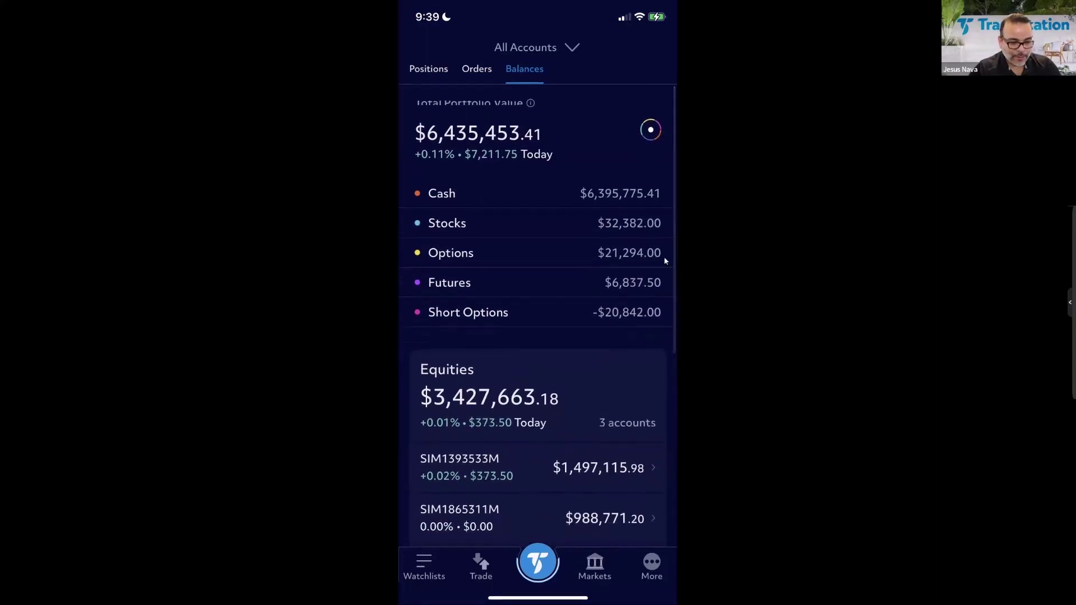
pyautogui.click(600, 580)
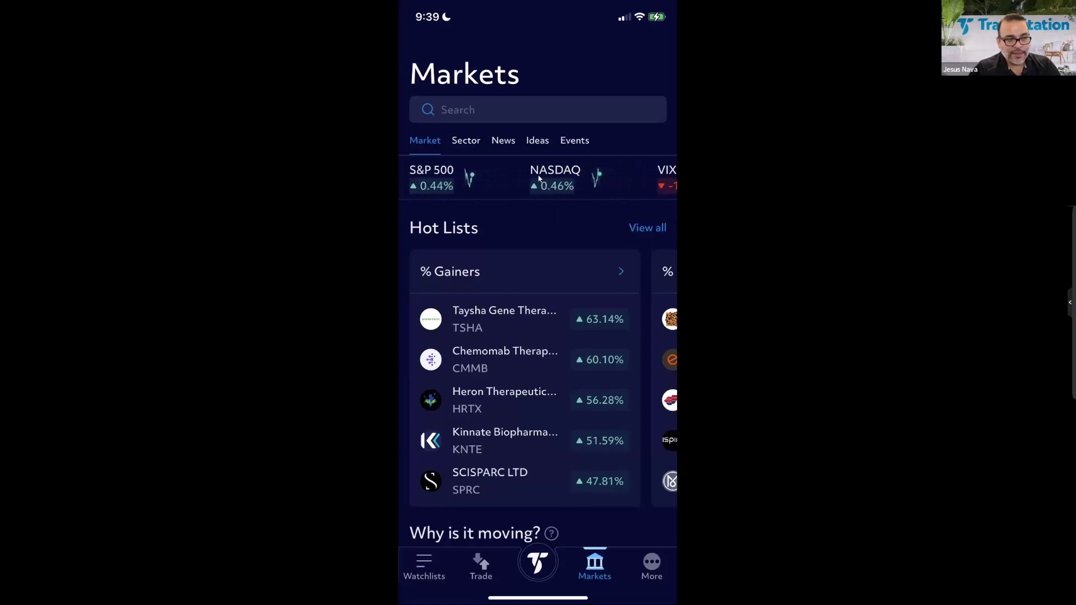
# Examine the Hot Lists in the Markets overview, including the top percentage gainers and losers
pyautogui.scroll(-3, 539, 178)
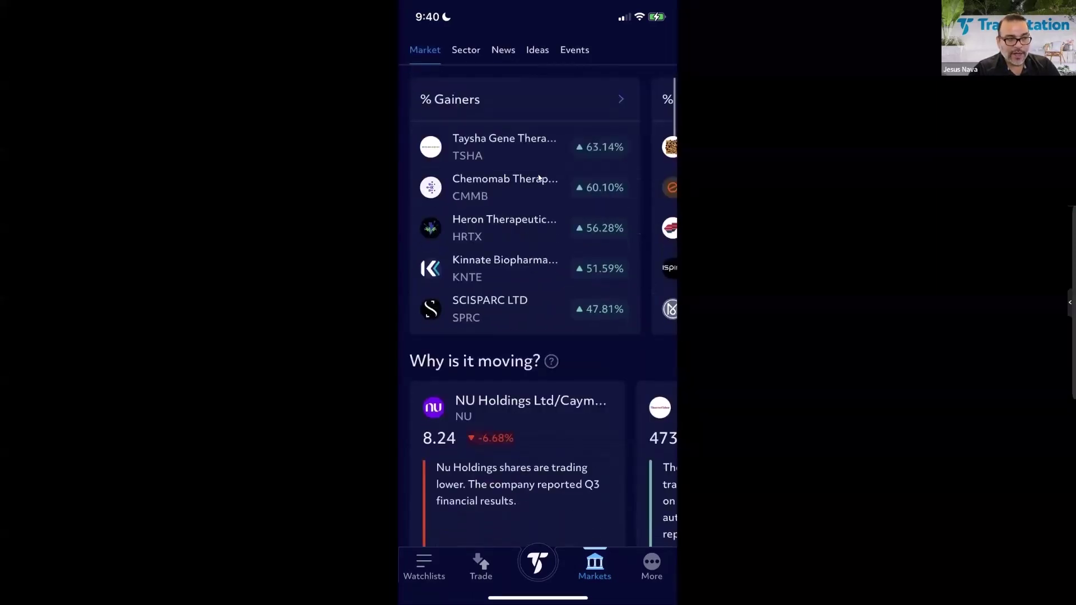
pyautogui.scroll(3, 539, 177)
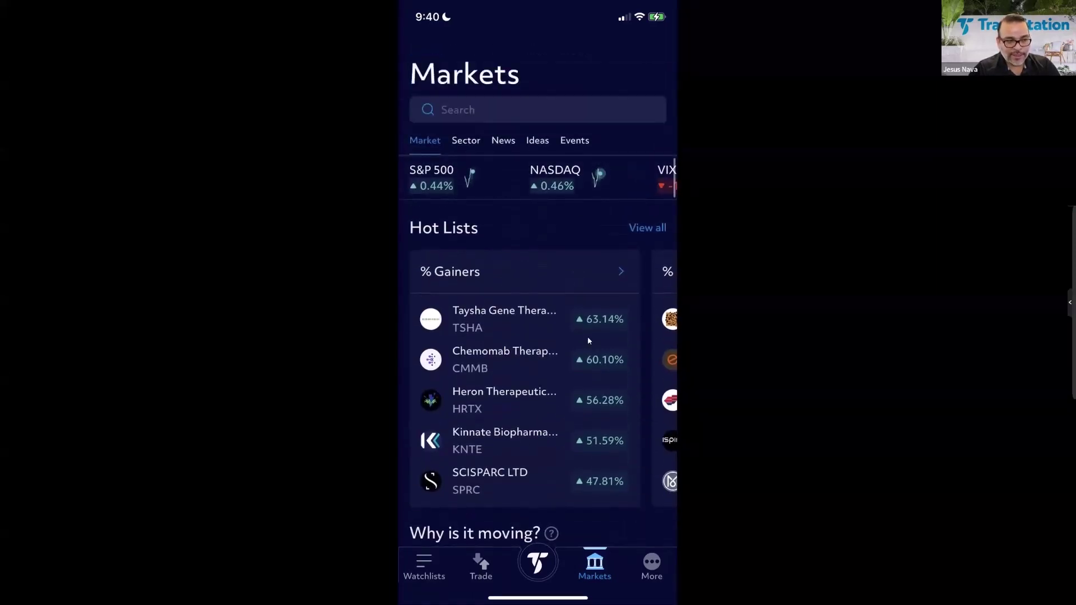
pyautogui.hscroll(3, 587, 338)
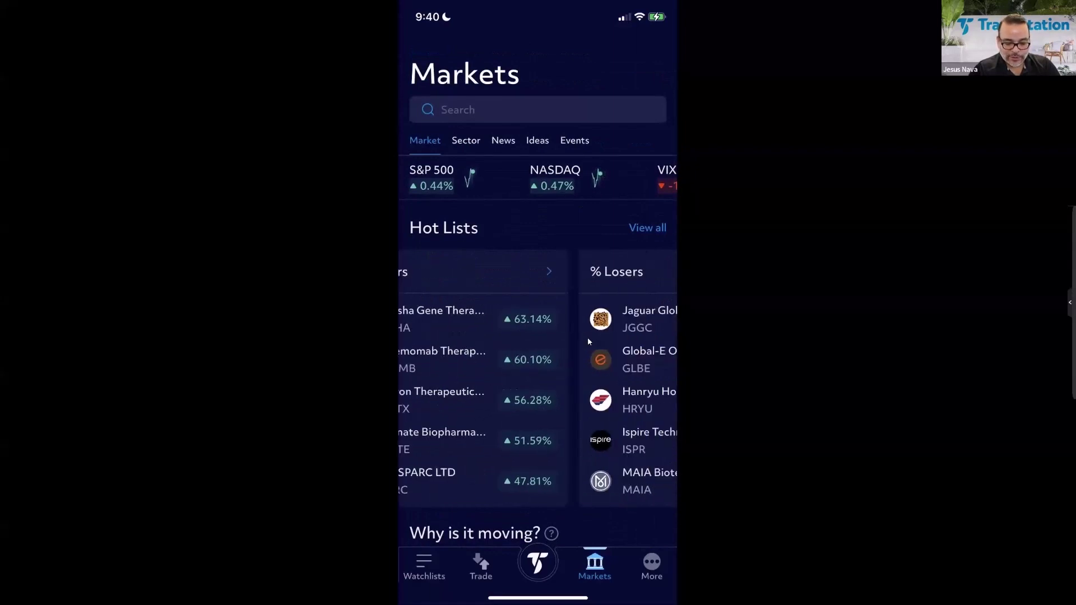
pyautogui.hscroll(5, 587, 339)
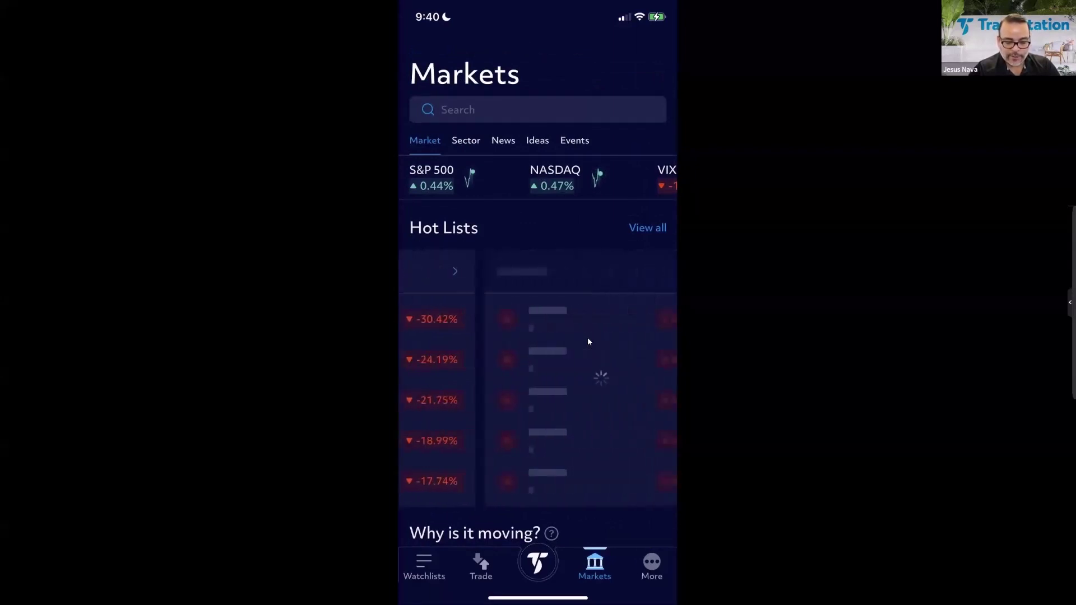
pyautogui.hscroll(2, 587, 339)
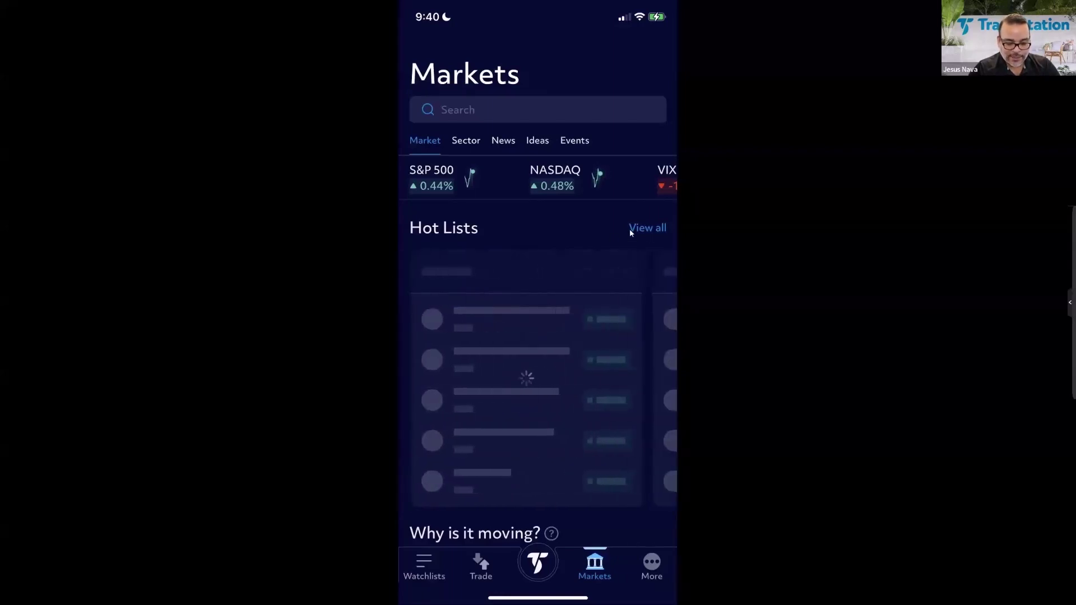
# Examine the Why is it moving? cards, the daily changes of the Sector ETFs and the most recent market news
pyautogui.scroll(-7, 630, 228)
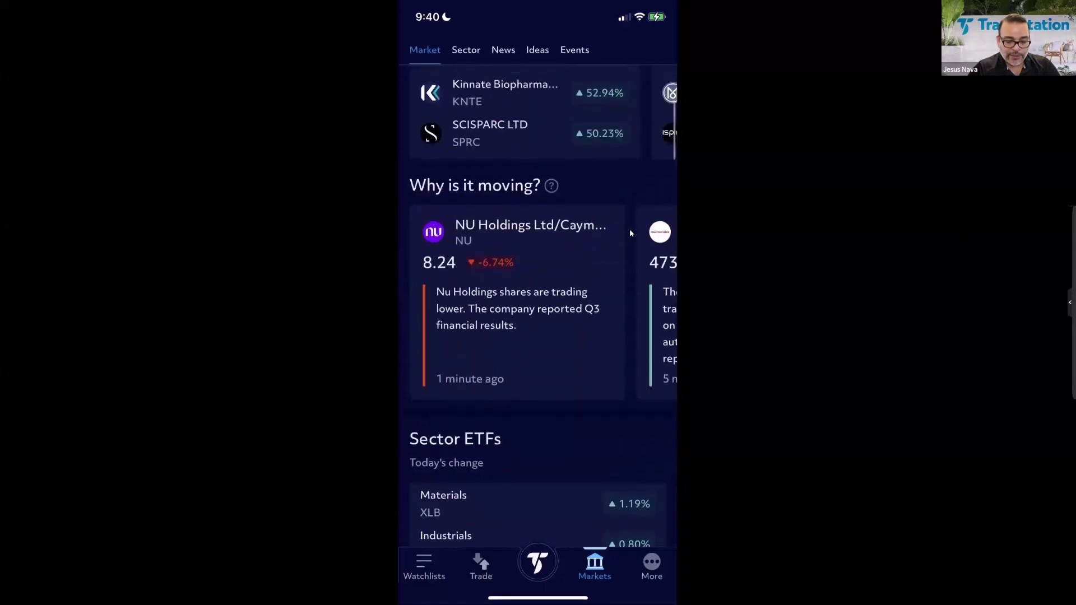
pyautogui.scroll(-1, 630, 228)
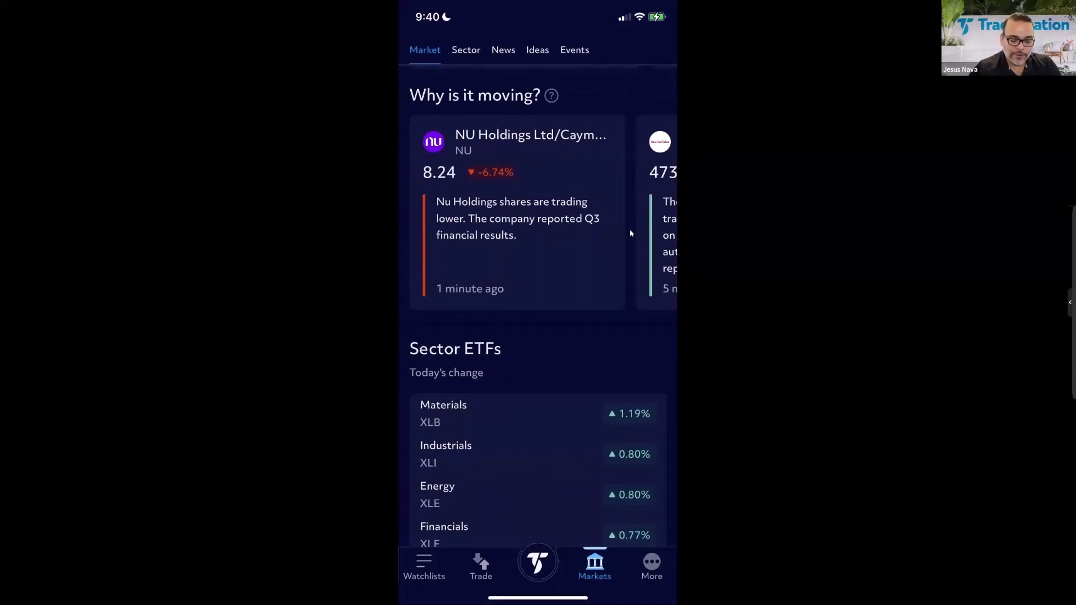
pyautogui.scroll(-5, 630, 233)
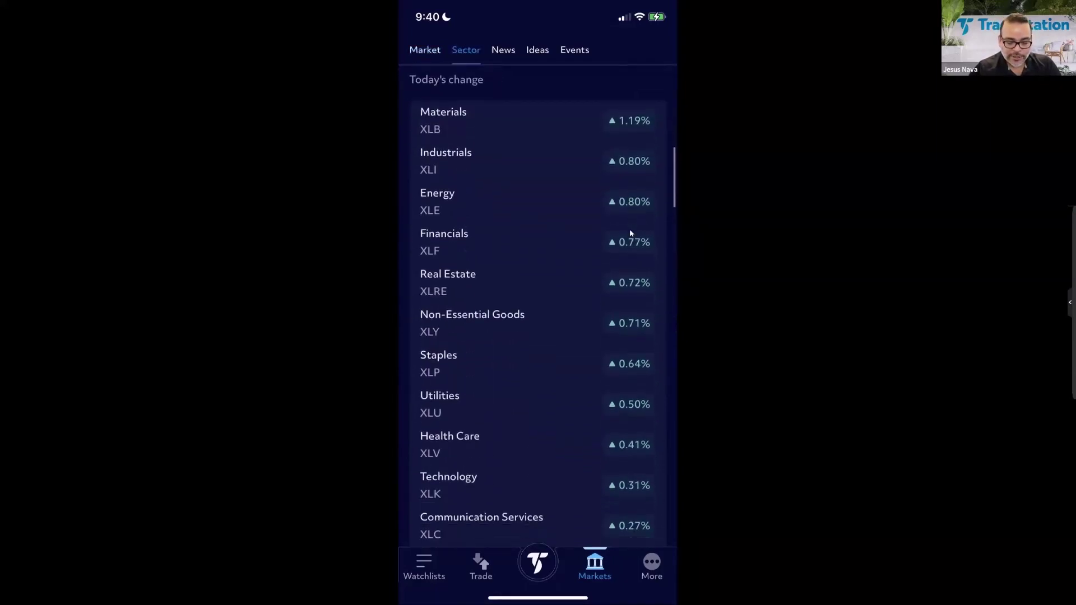
pyautogui.scroll(-8, 630, 234)
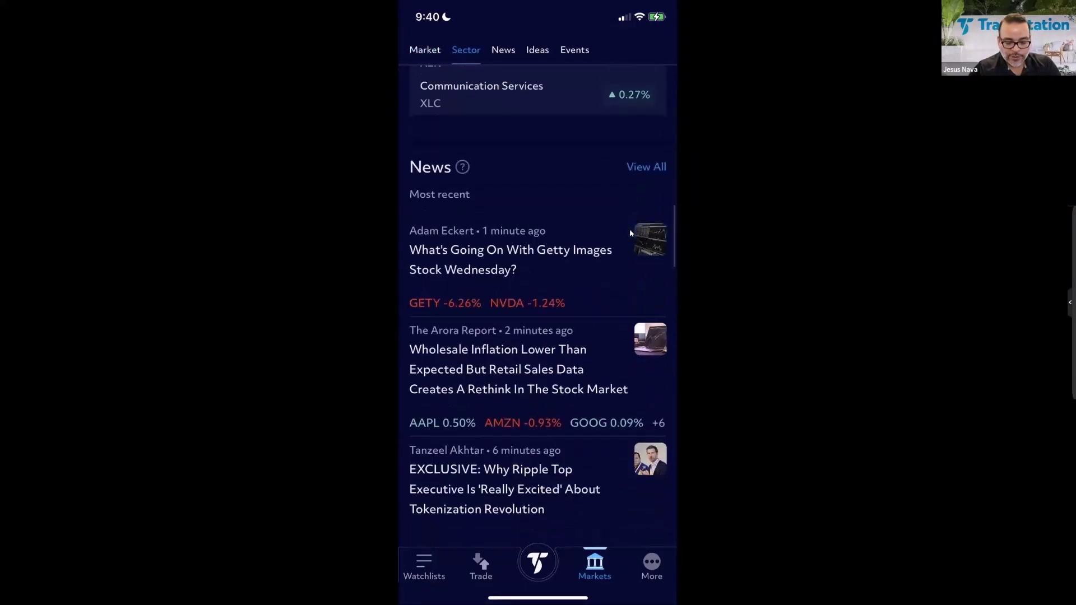
pyautogui.scroll(-2, 630, 233)
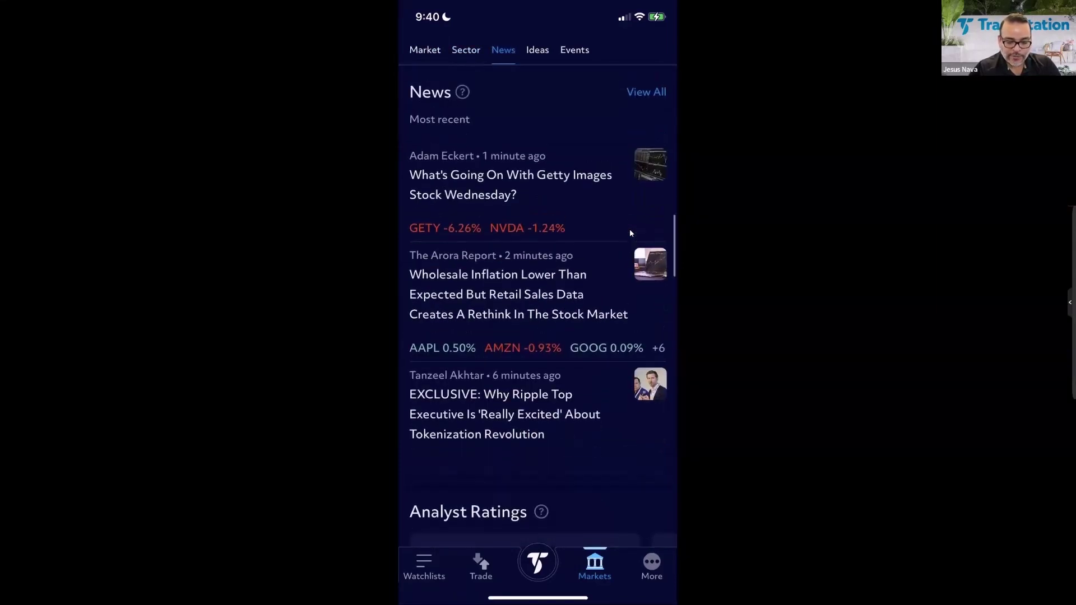
pyautogui.scroll(2, 629, 233)
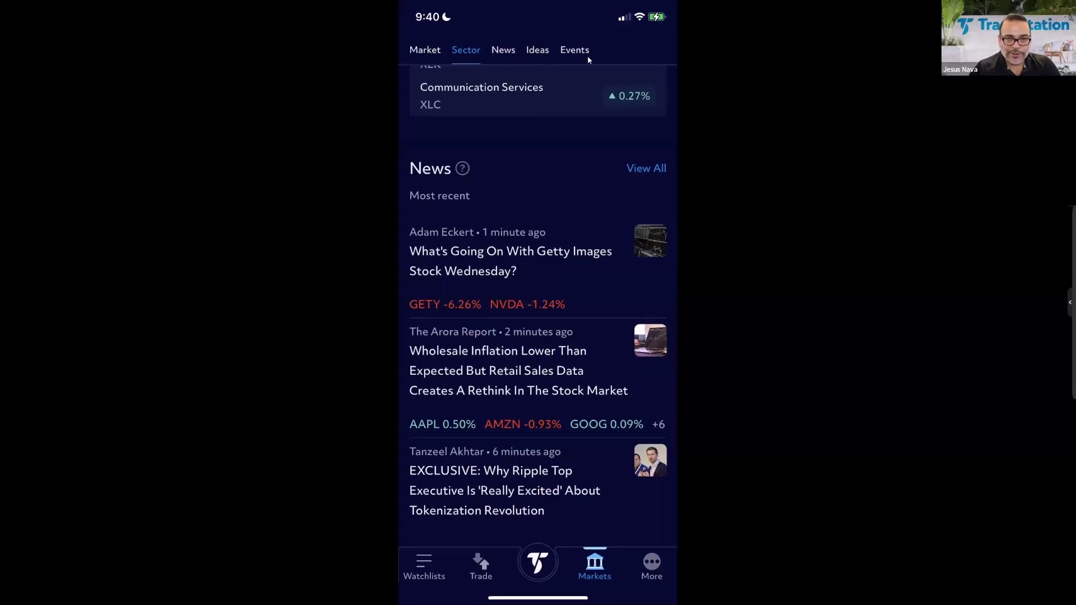
pyautogui.scroll(-5, 587, 55)
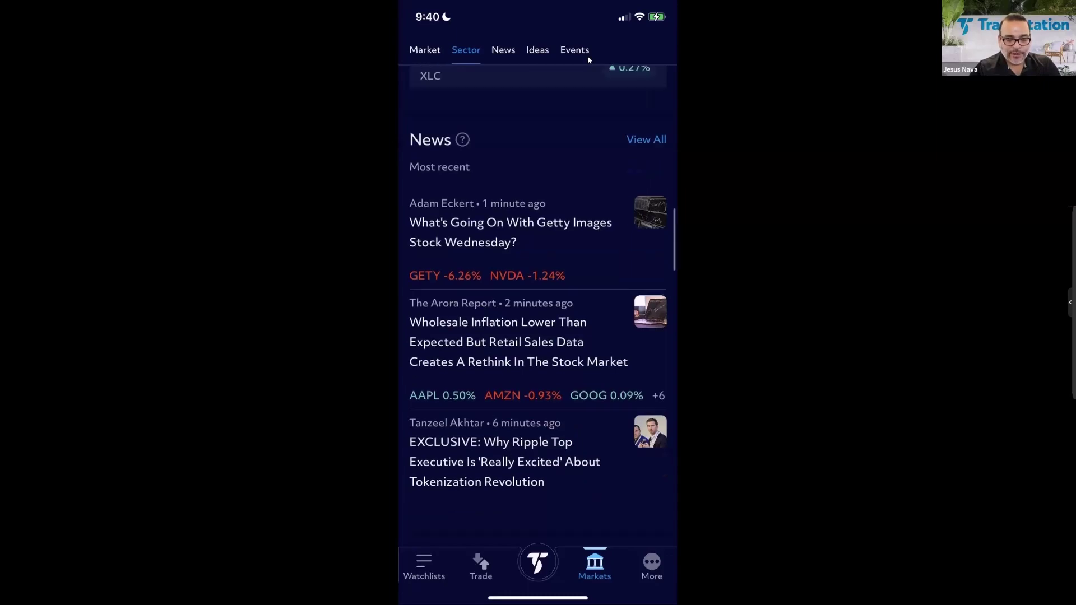
pyautogui.scroll(5, 587, 55)
pyautogui.scroll(-2, 587, 55)
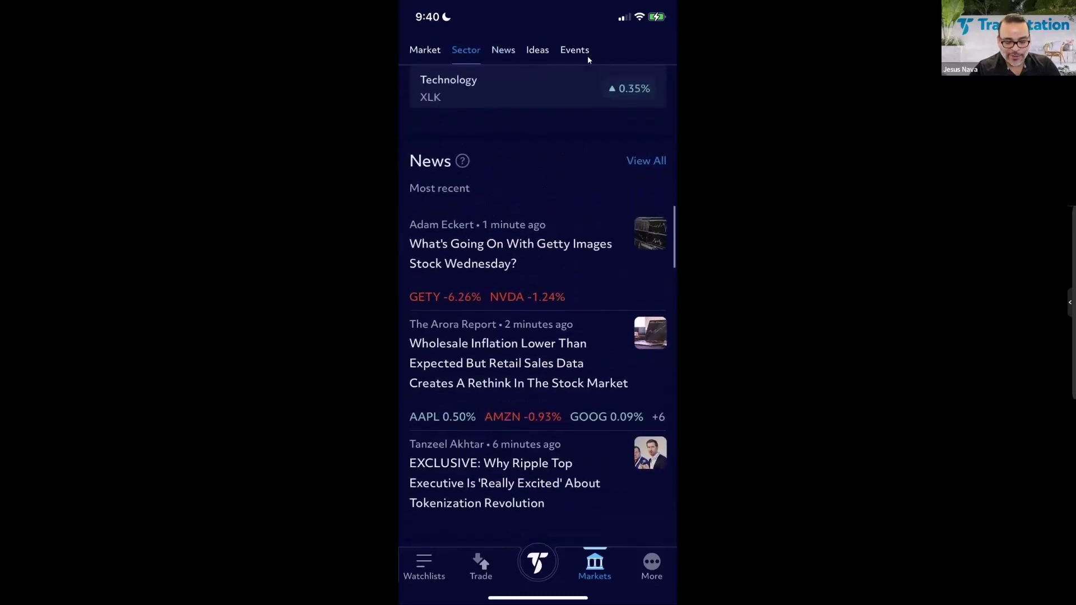
# Examine the Analyst Ratings and the Upcoming earnings calendar through 22 Nov, and return to the start of the Markets overview
pyautogui.scroll(-6, 587, 55)
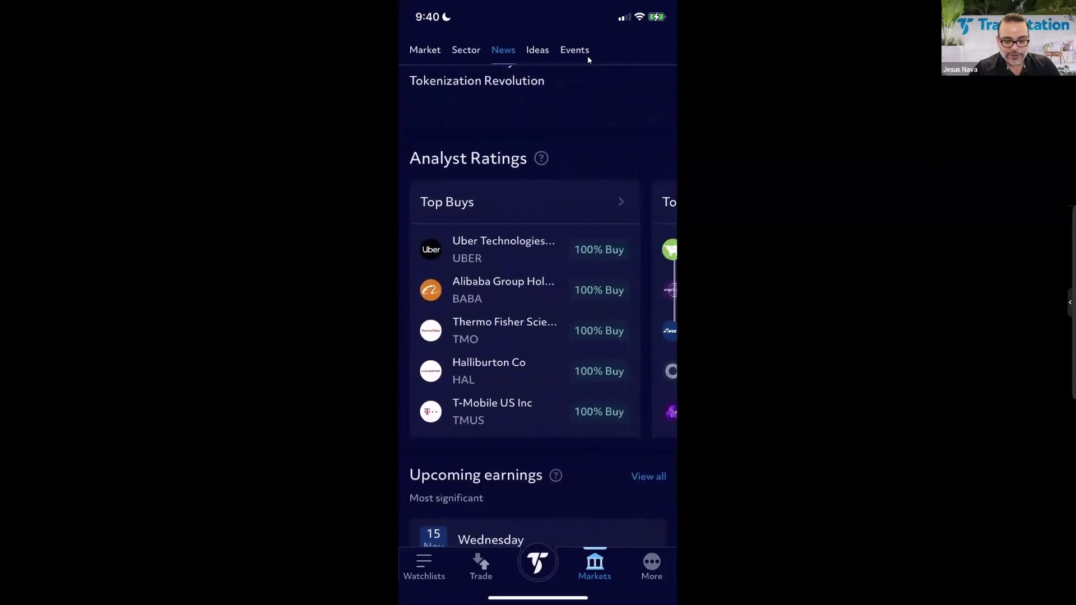
pyautogui.scroll(-5, 587, 56)
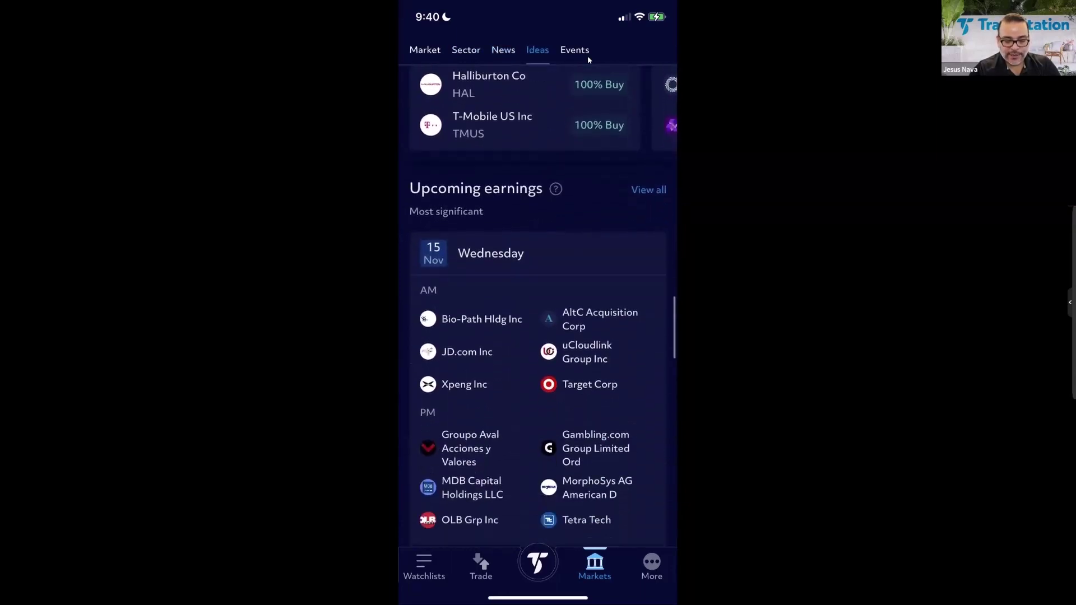
pyautogui.scroll(-2, 587, 55)
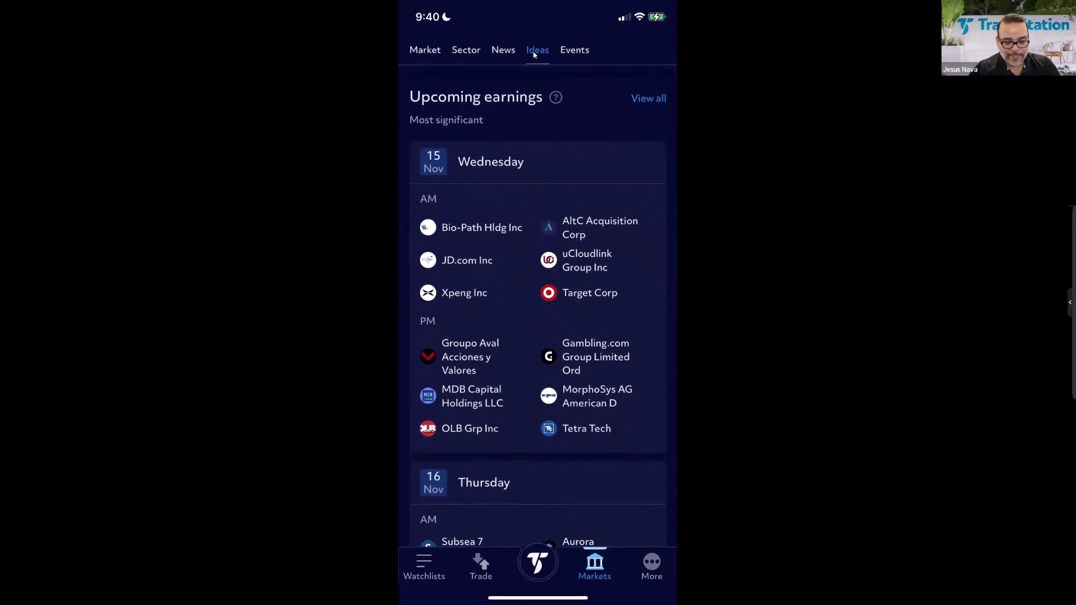
pyautogui.scroll(-8, 533, 54)
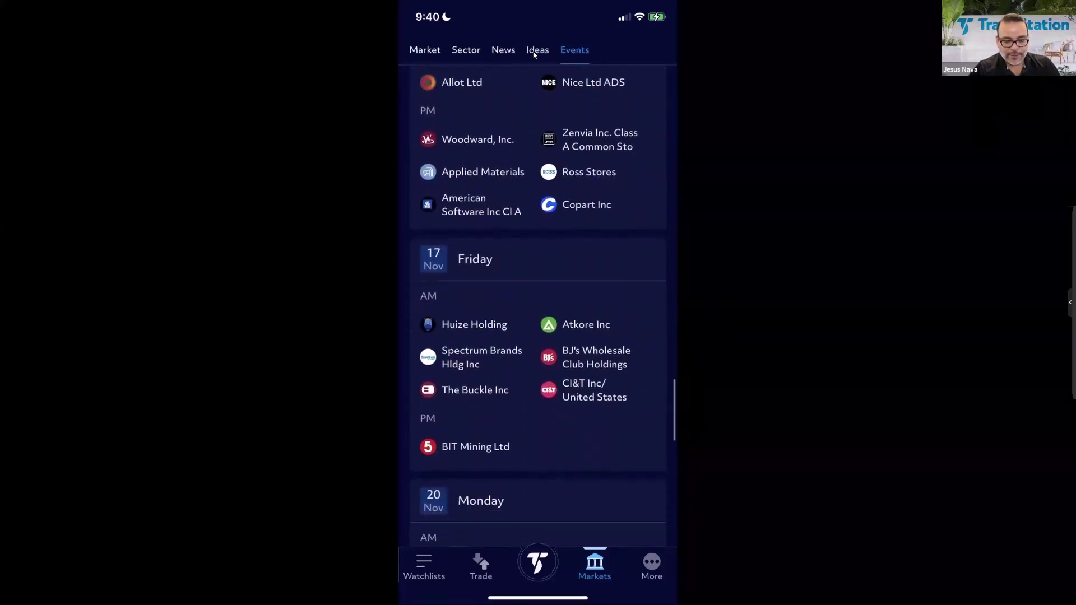
pyautogui.scroll(-2, 534, 55)
pyautogui.scroll(-10, 534, 55)
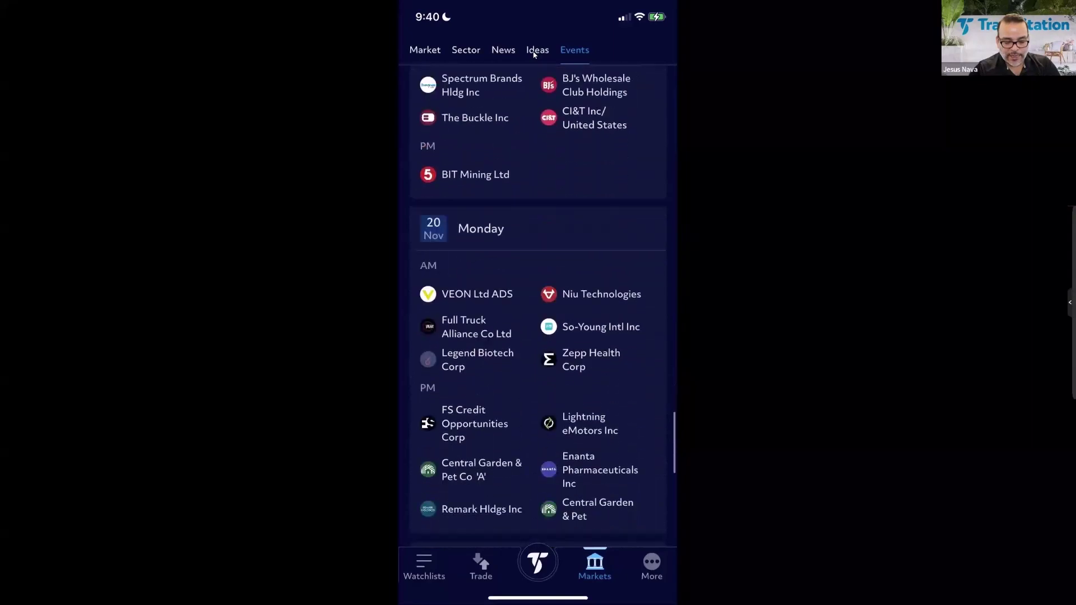
pyautogui.scroll(15, 534, 54)
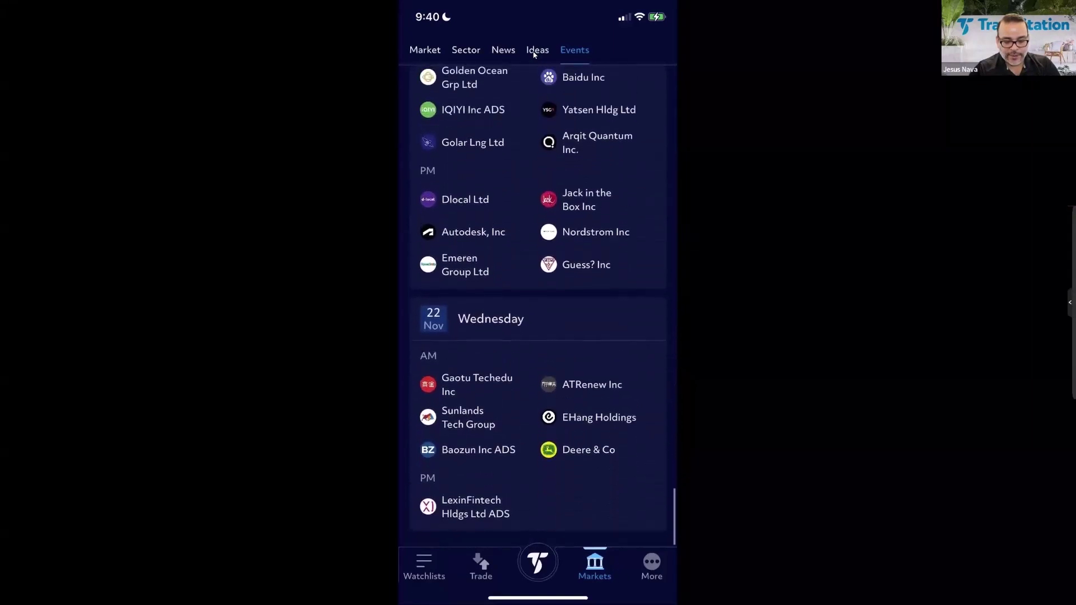
pyautogui.scroll(6, 534, 54)
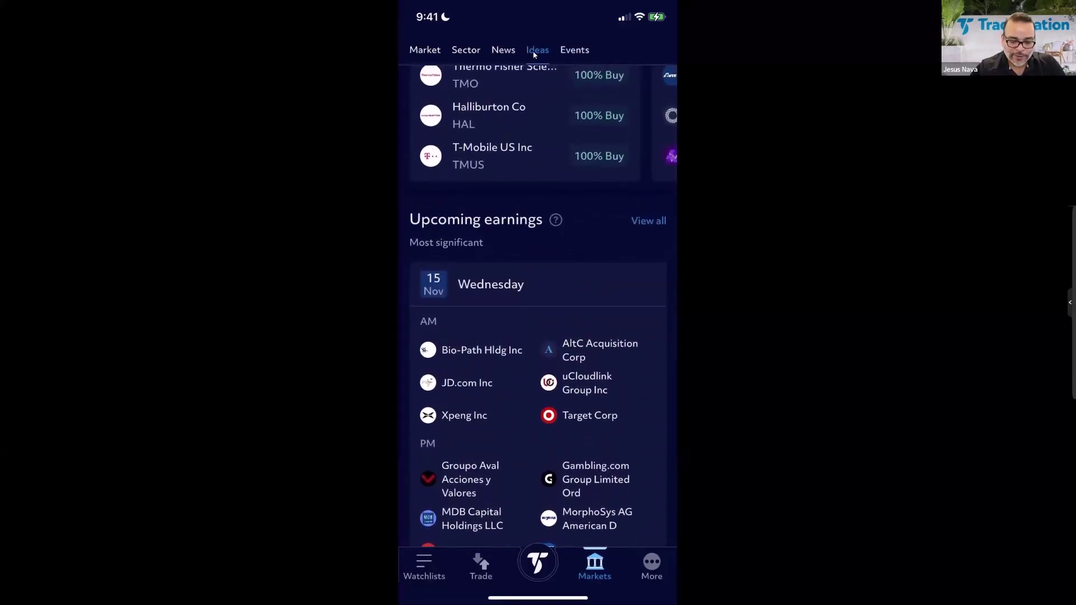
pyautogui.scroll(15, 533, 54)
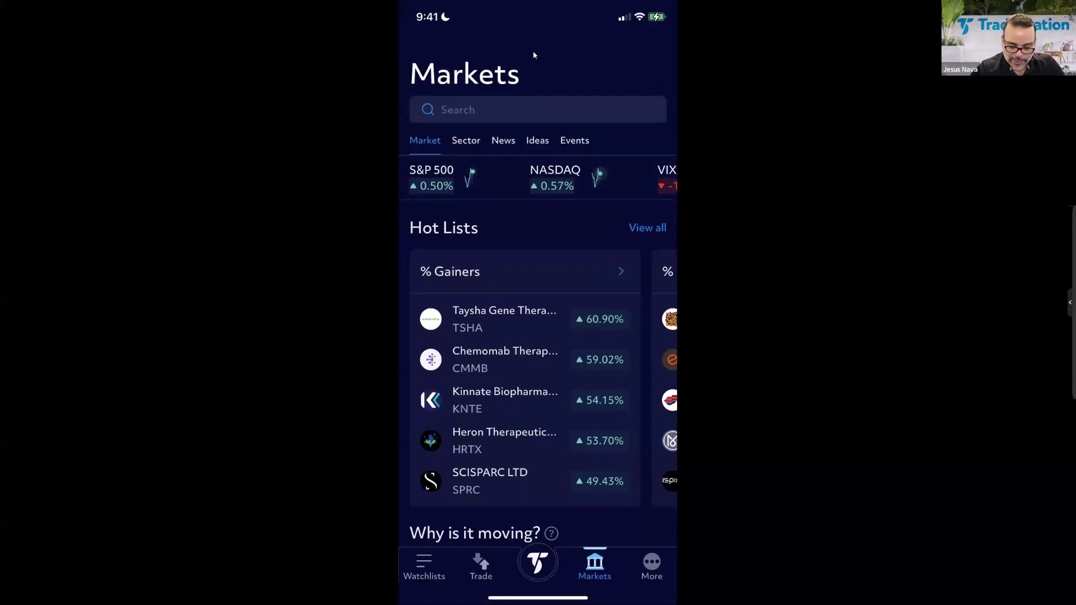
# Open the additional app options and examine the crypto, trading environment and general account entries
pyautogui.click(663, 566)
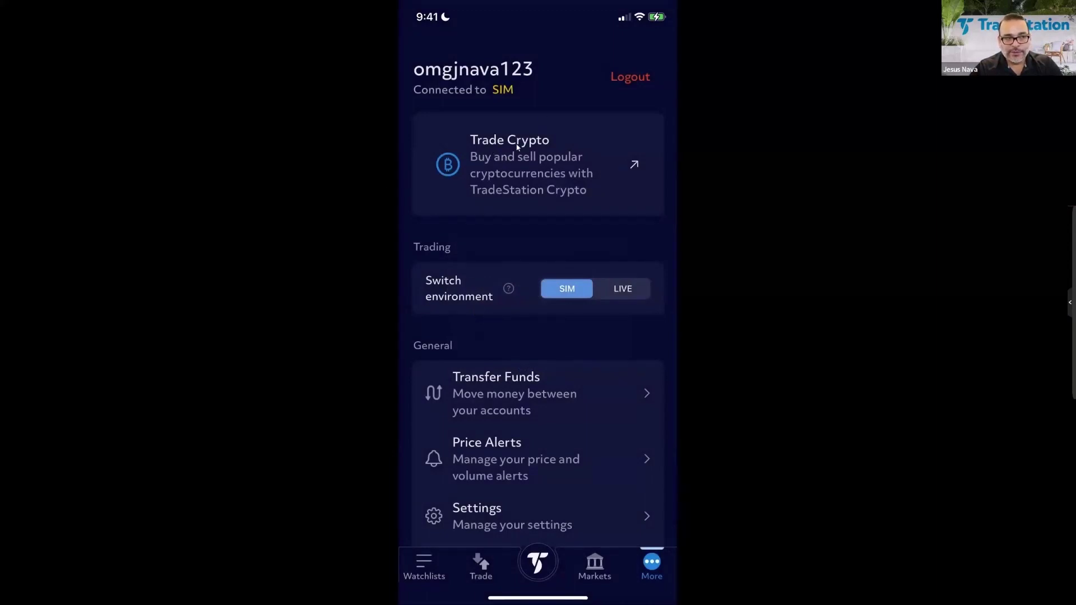
pyautogui.scroll(-5, 543, 182)
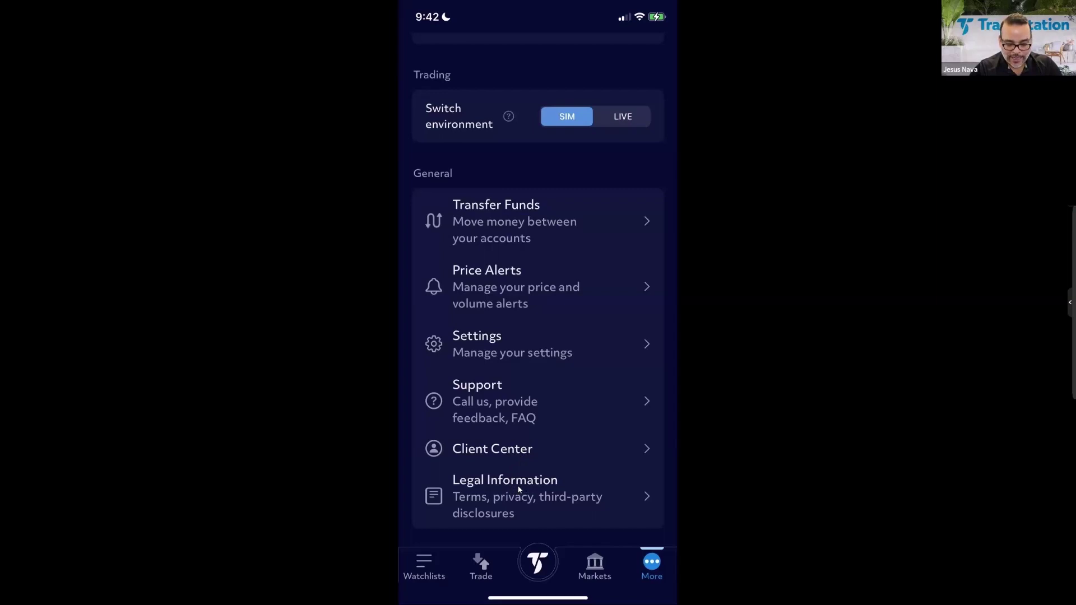
pyautogui.scroll(-2, 519, 489)
pyautogui.scroll(4, 519, 489)
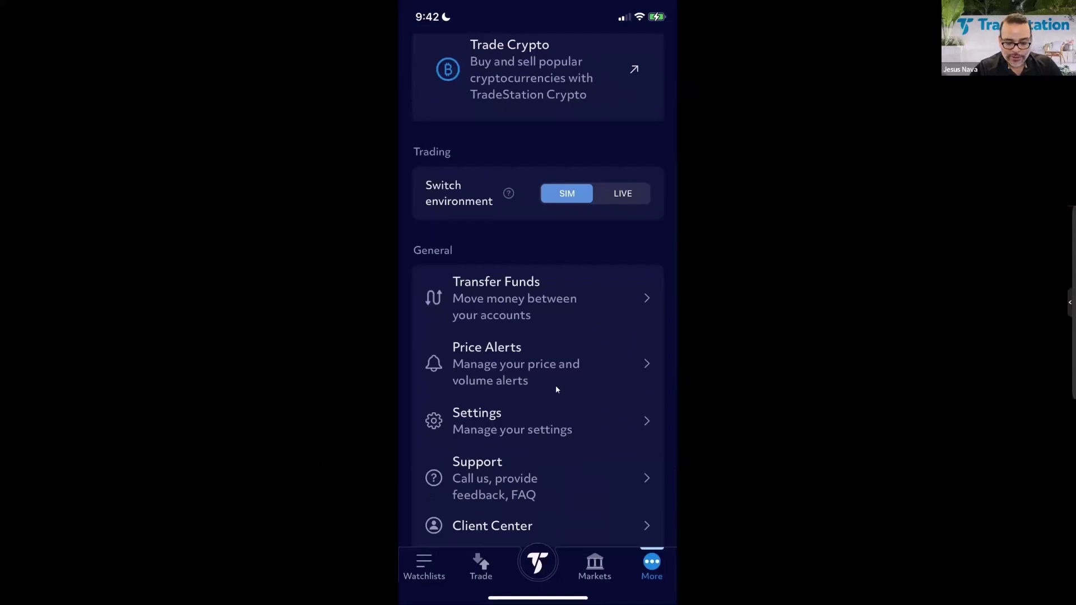
# Open the price alerts list and show the existing alerts for VZ
pyautogui.click(556, 387)
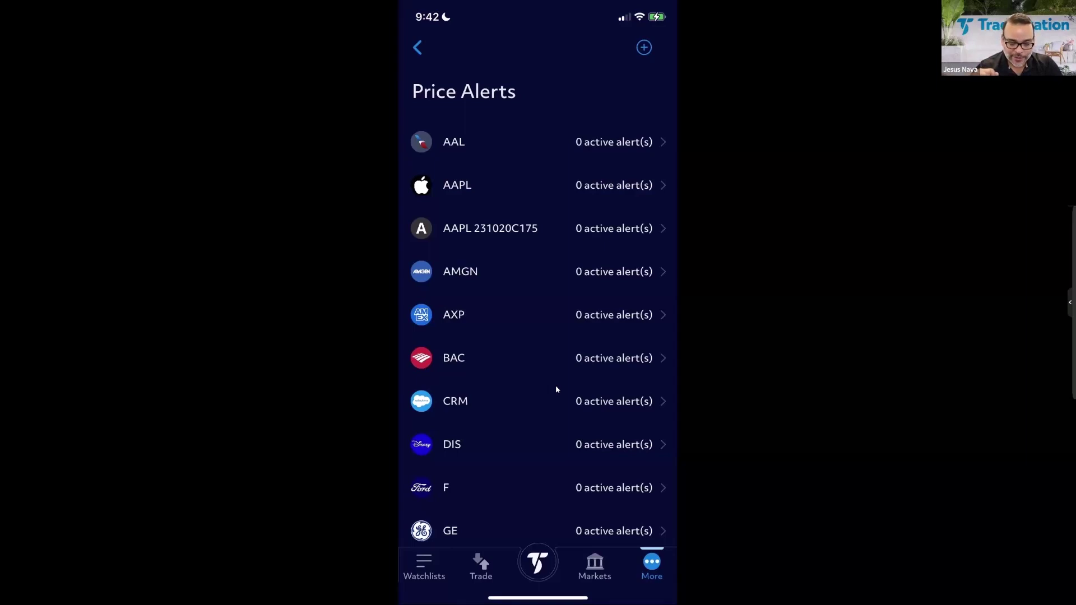
pyautogui.scroll(-5, 556, 390)
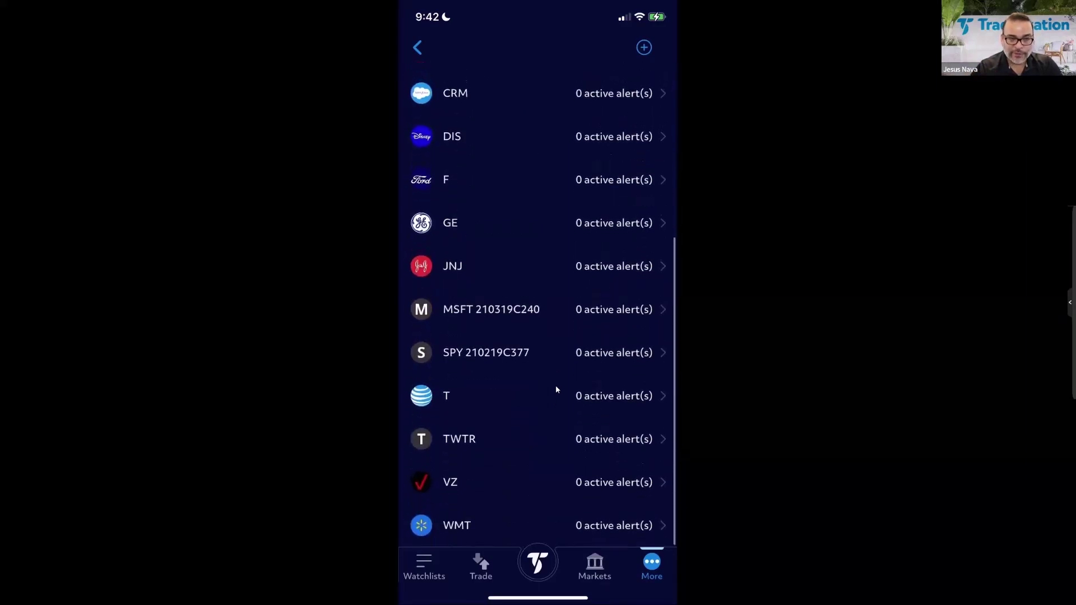
pyautogui.click(533, 496)
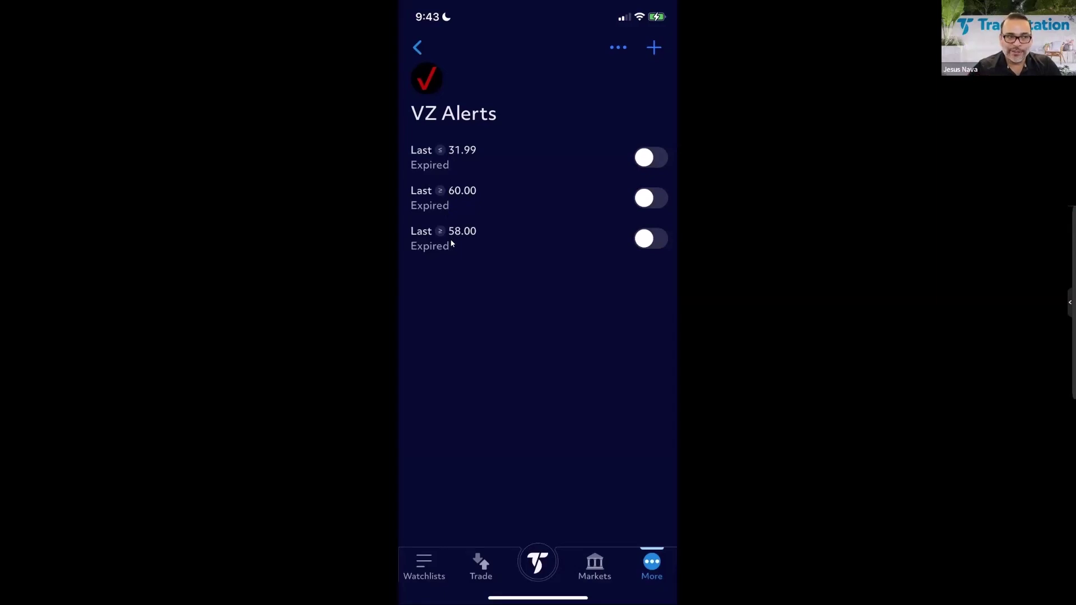
# Create a VZ price alert that triggers when Last is less than or equal to 35.00
pyautogui.click(657, 63)
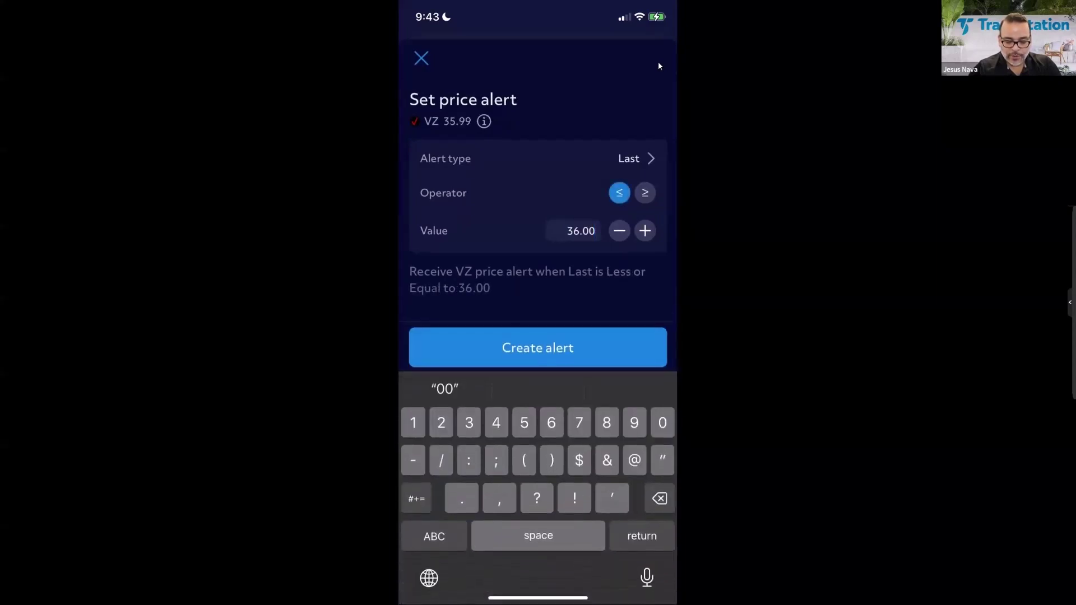
pyautogui.press('BackSpace')
pyautogui.press('BackSpace')
pyautogui.press('BackSpace')
pyautogui.press('BackSpace')
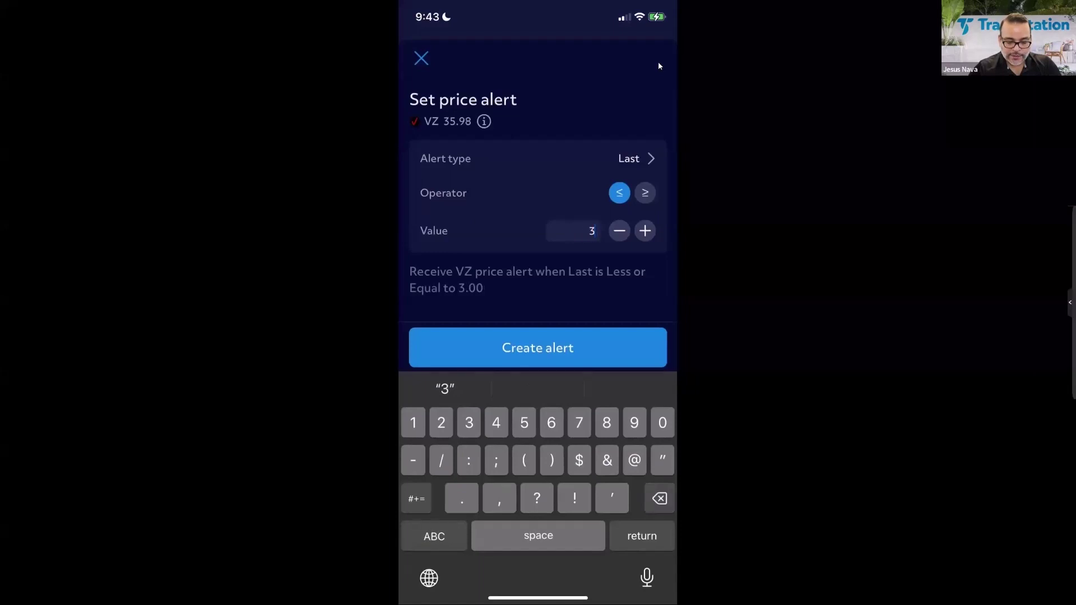
pyautogui.write('5')
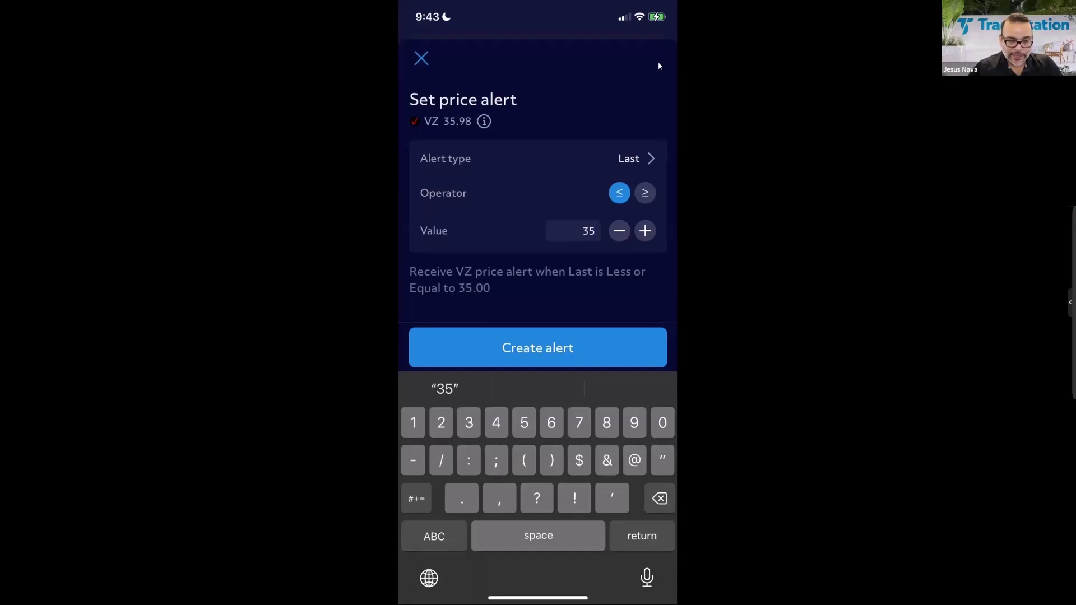
pyautogui.click(621, 370)
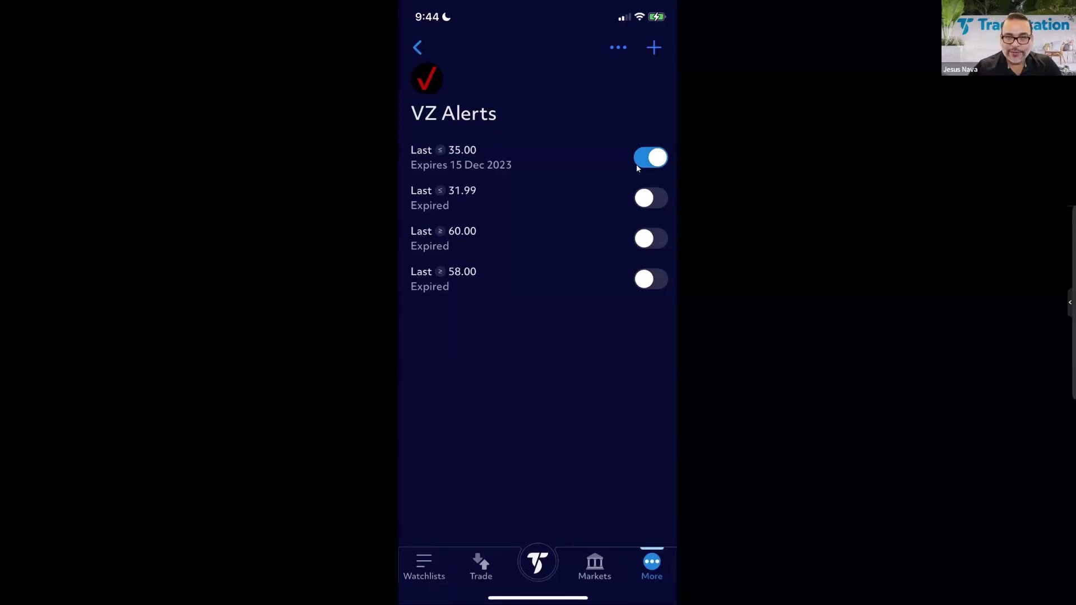
# Open the settings of the VZ 35.00 price alert and show the available alert types
pyautogui.click(637, 164)
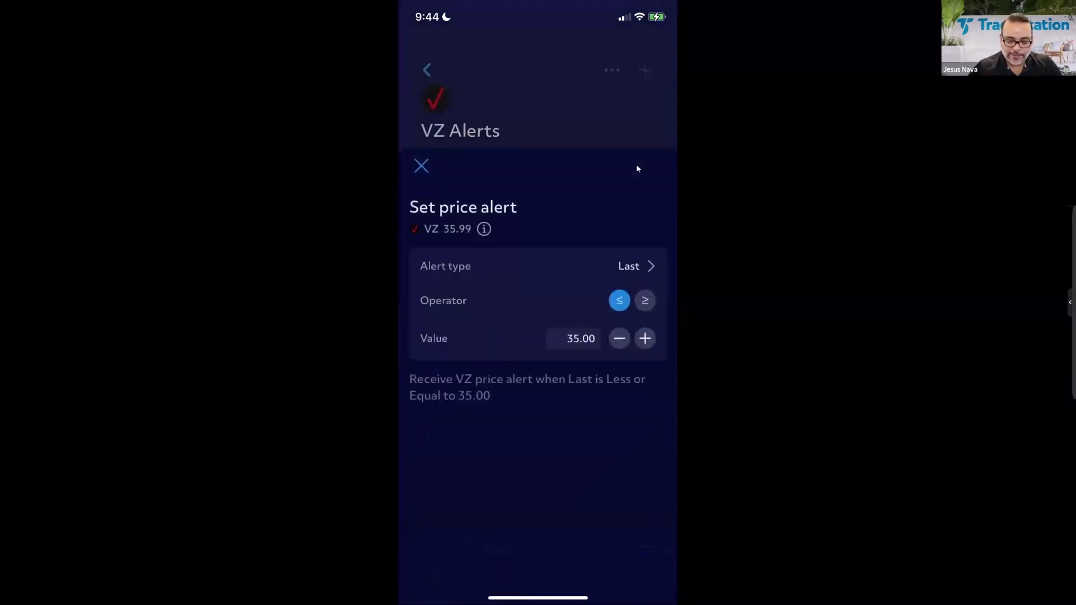
pyautogui.click(636, 163)
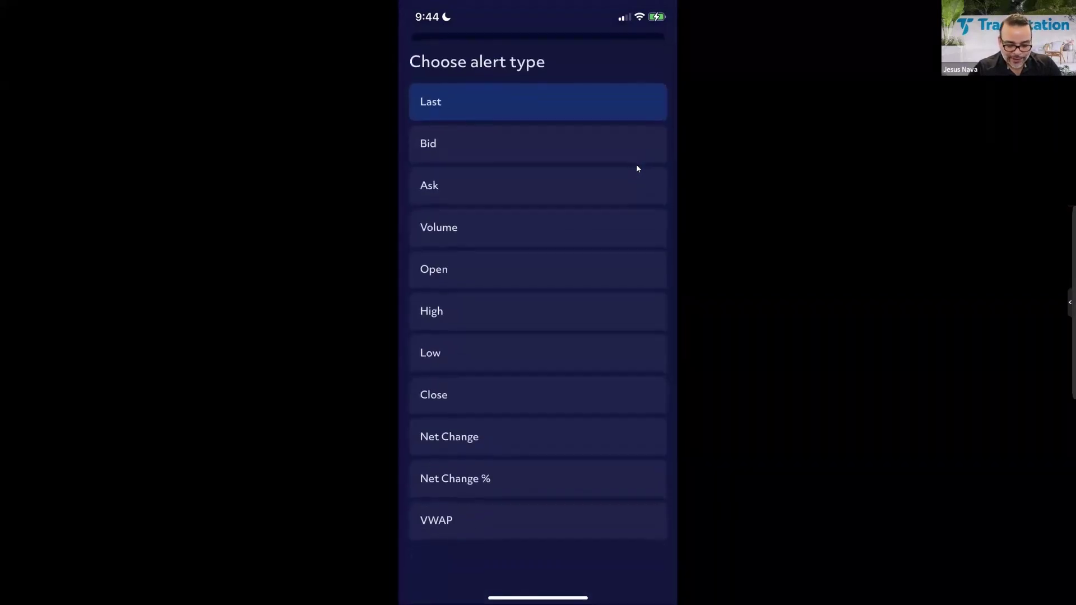